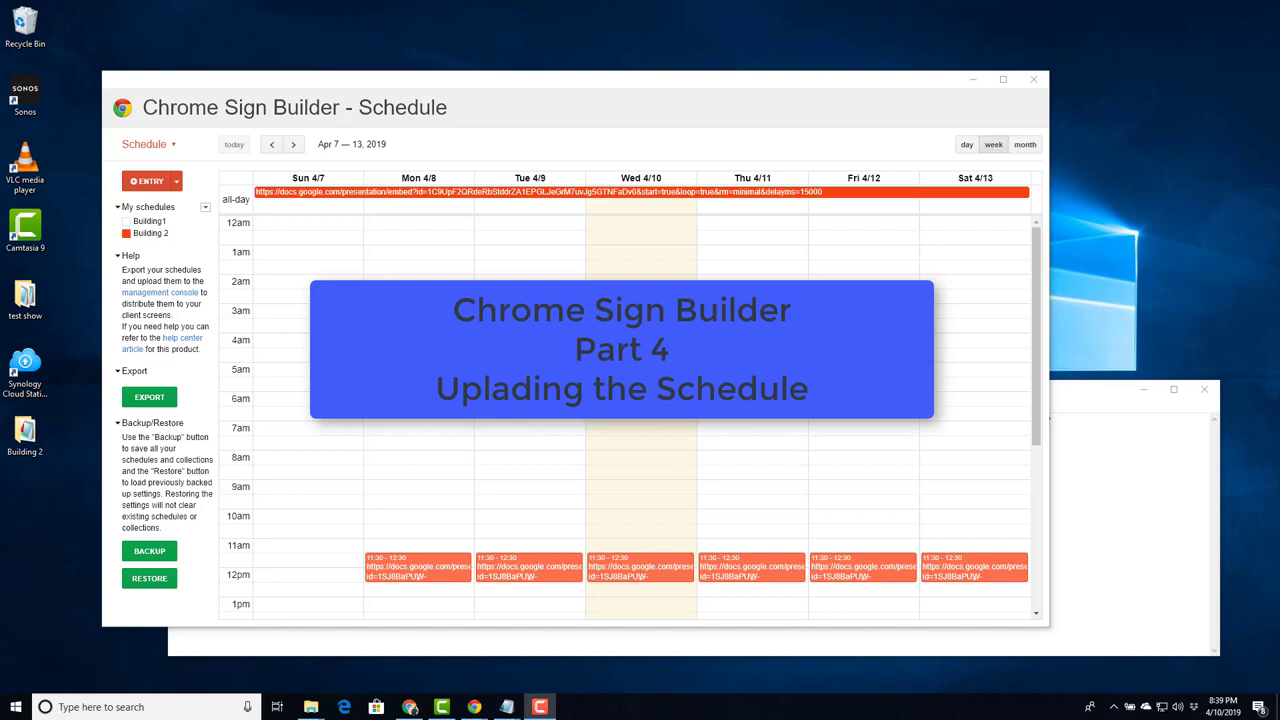
Export the Sign Builder schedules as 'Building 2' into the Desktop's Building 2 folder.
click(152, 297)
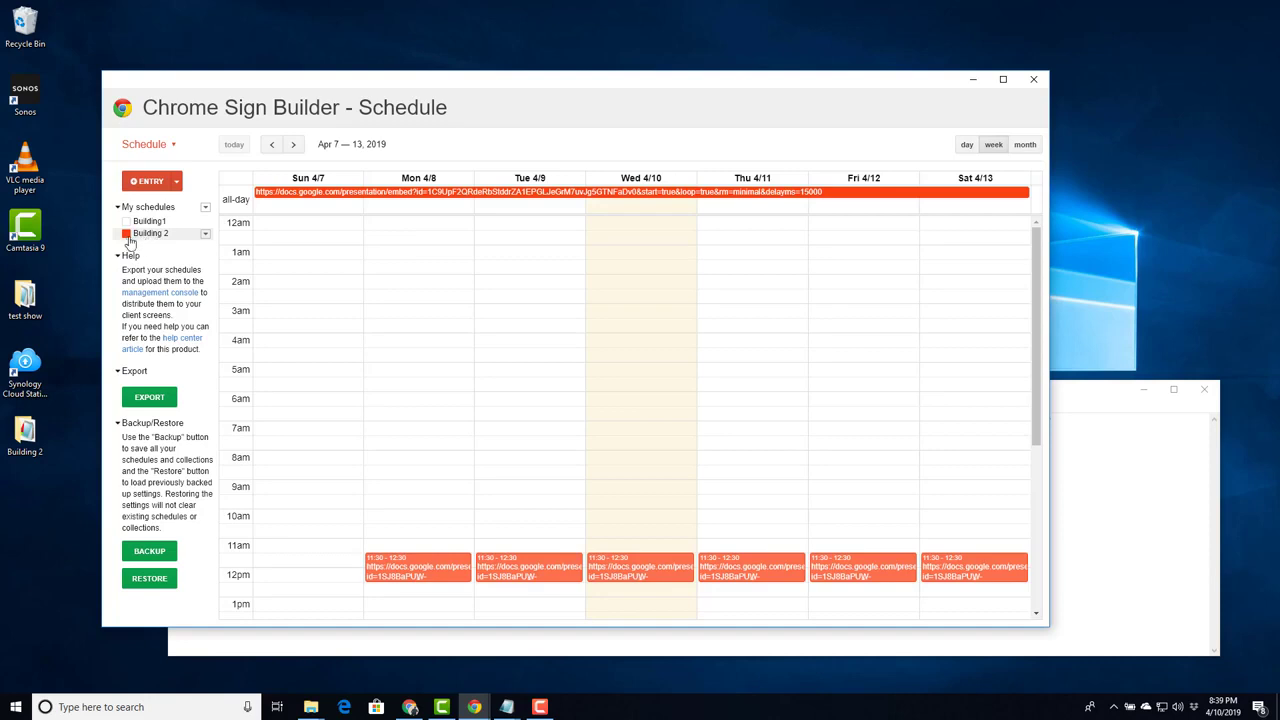
click(149, 398)
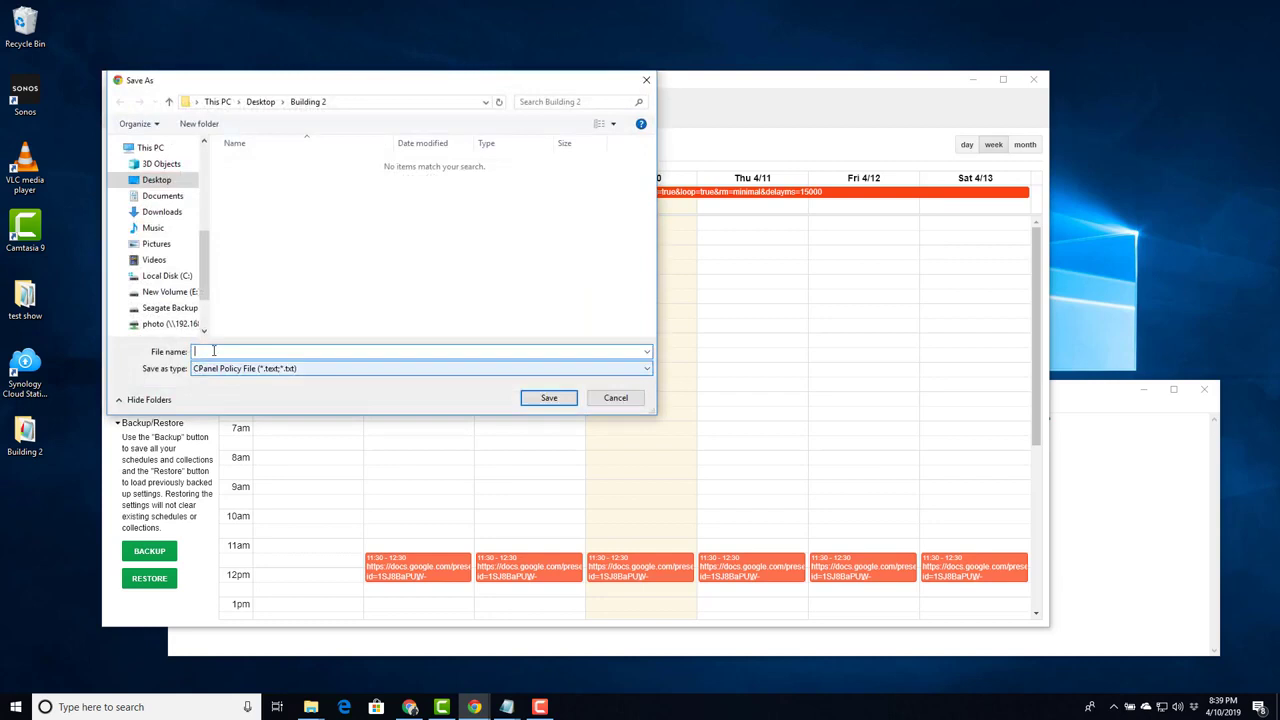
text(B)
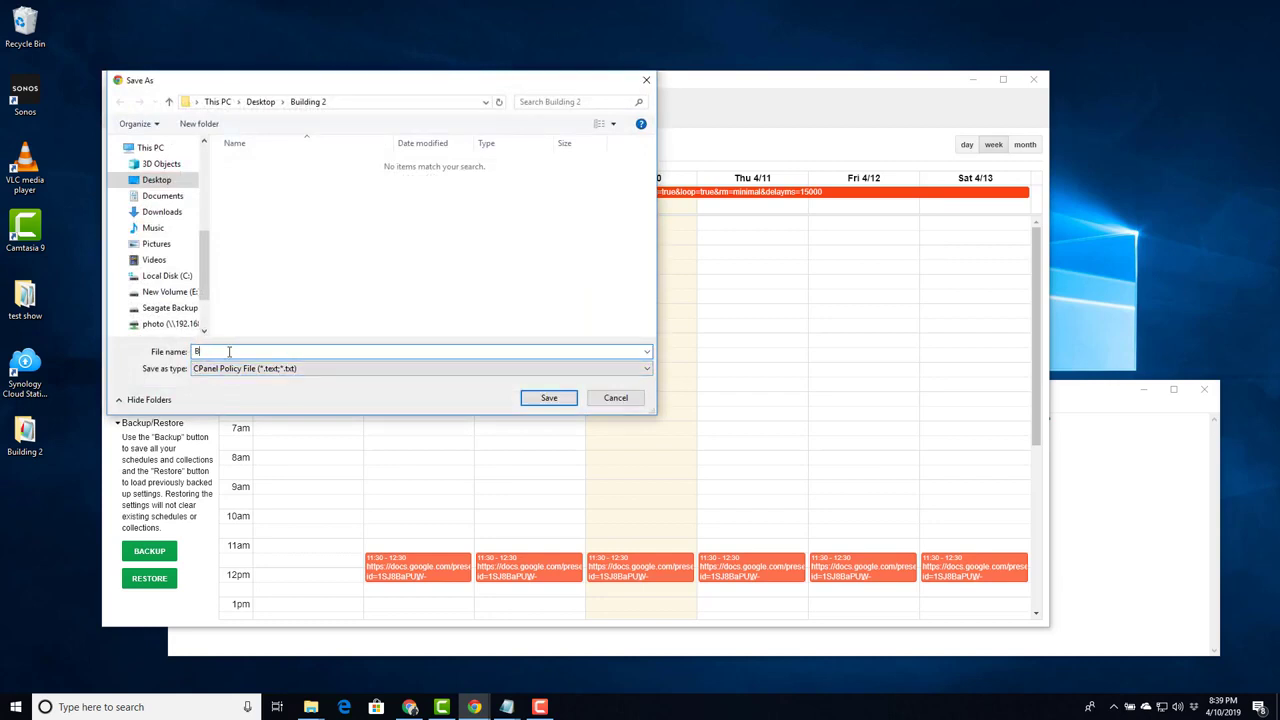
text(uilding 2)
click(532, 398)
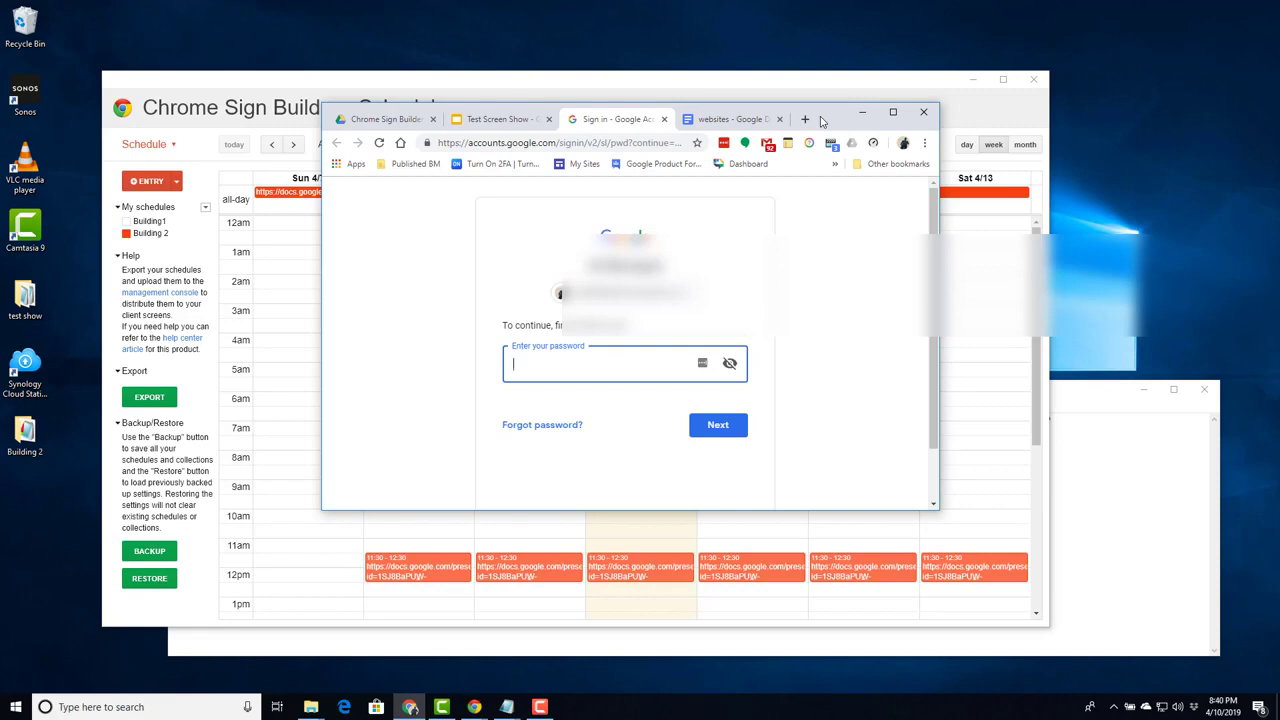
Move the Google sign-in window off screen and open the Building 2 desktop folder.
drag(822, 120, 975, 136)
drag(1068, 150, 1279, 150)
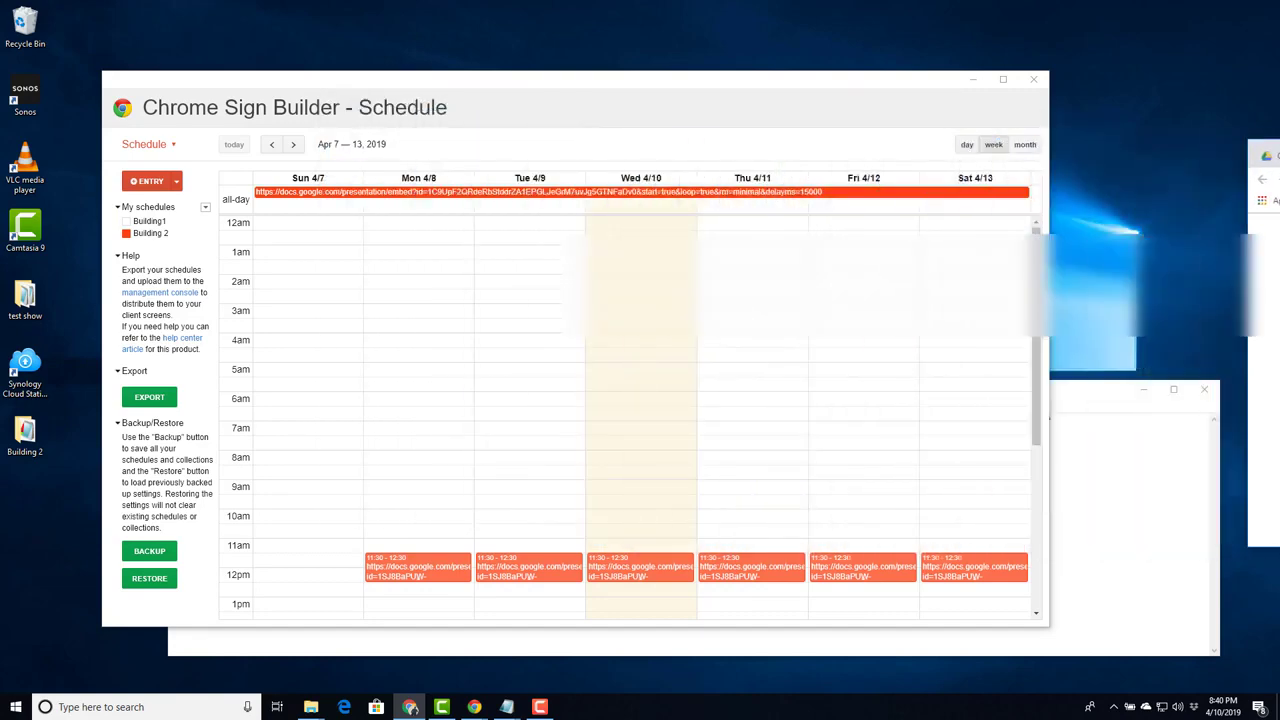
double_click(50, 433)
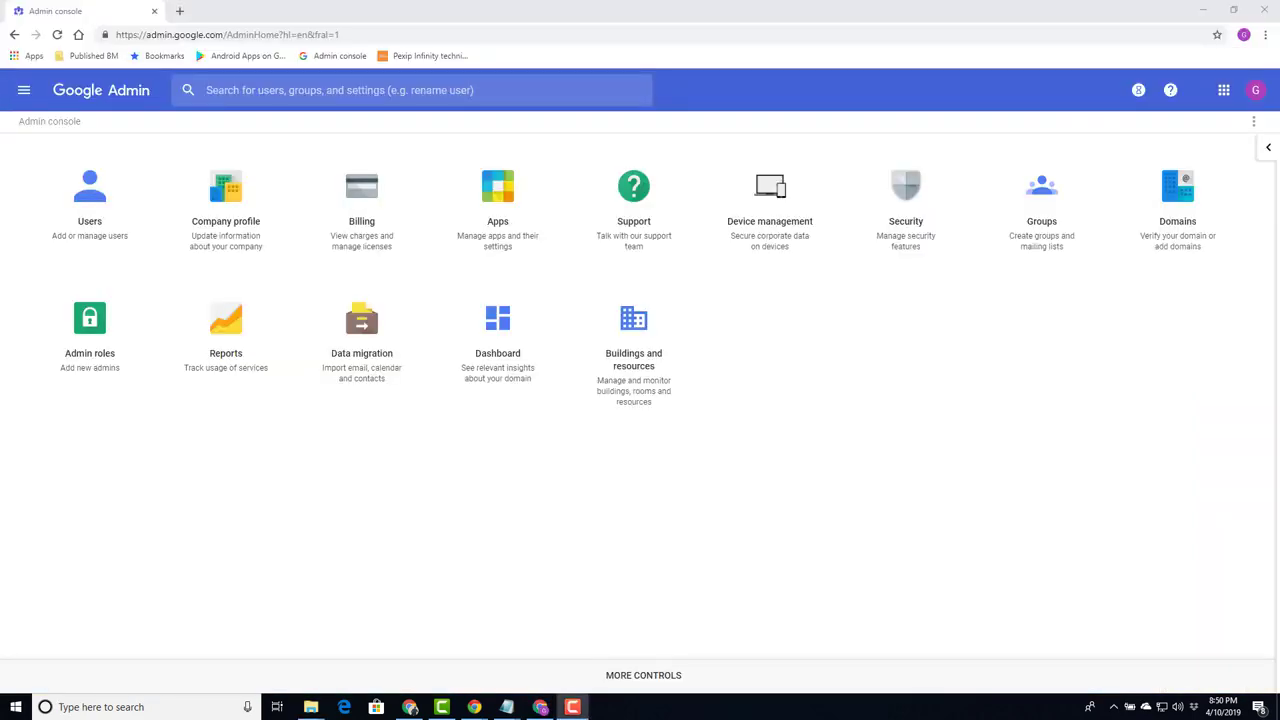
View the Signage role's privileges, collapsing Security and expanding Chrome Management.
click(89, 327)
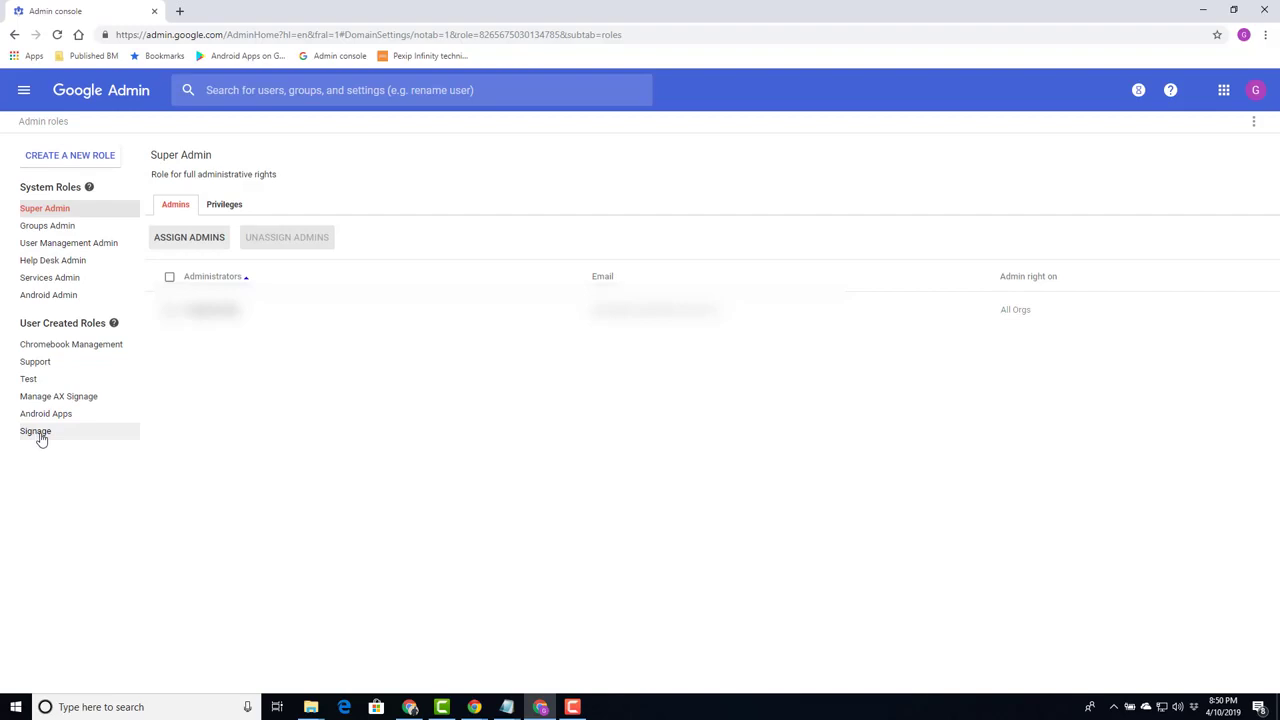
click(41, 439)
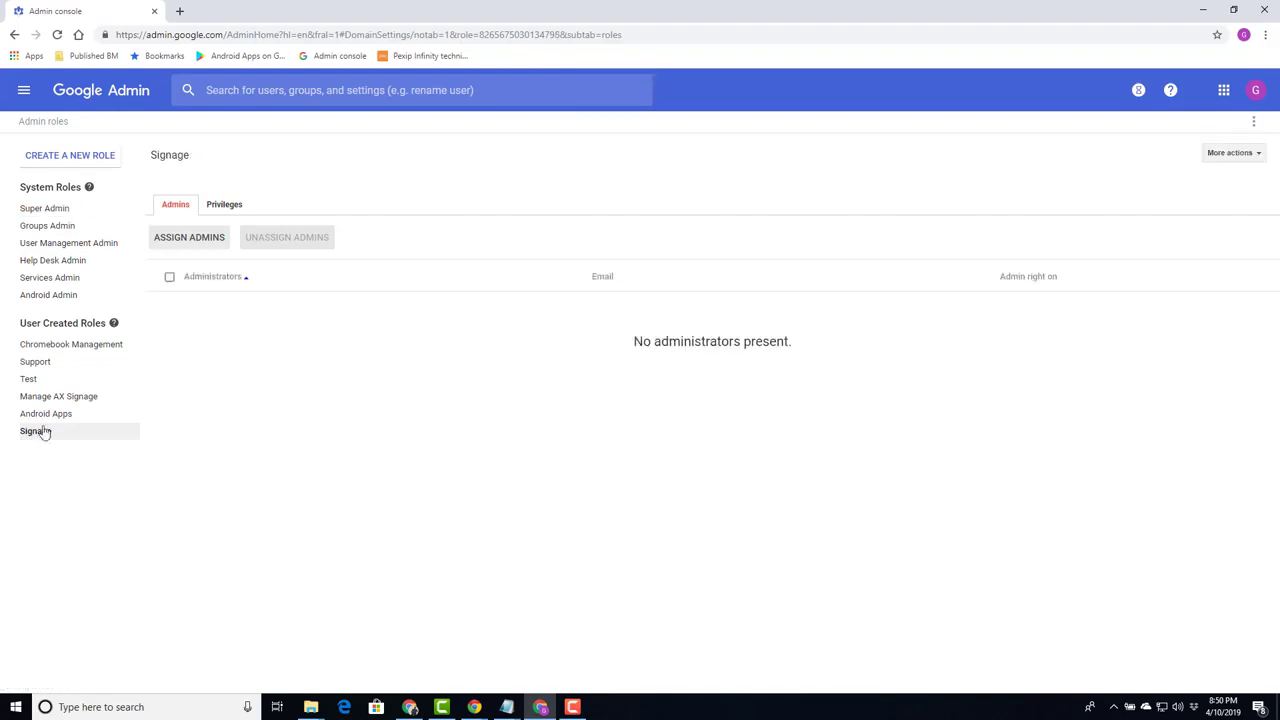
click(228, 208)
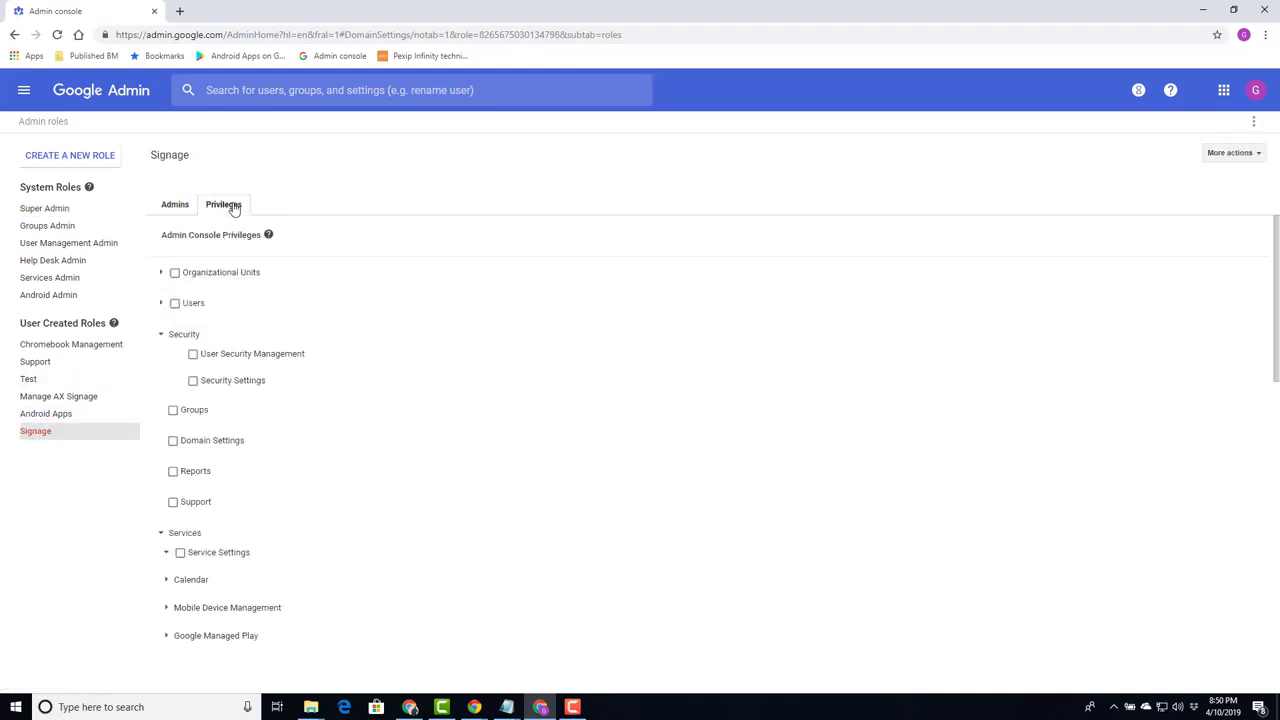
click(161, 334)
scroll(187, 331, down, 2)
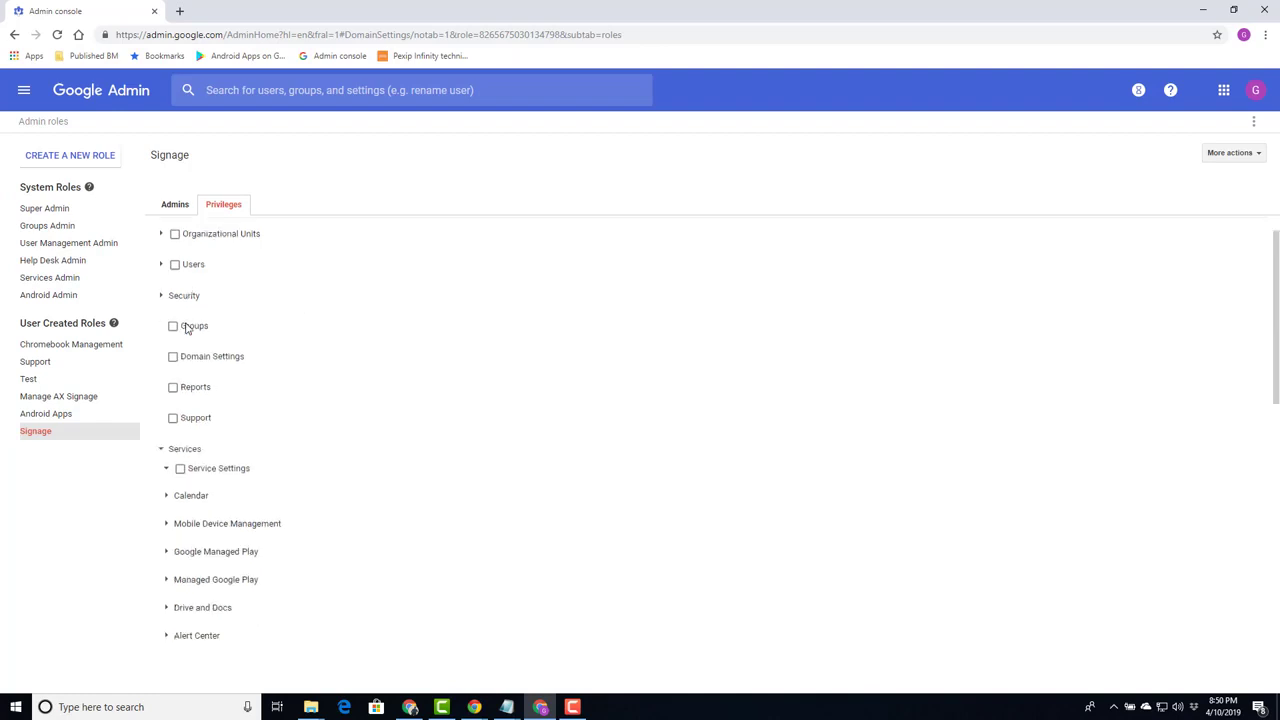
scroll(187, 331, down, 3)
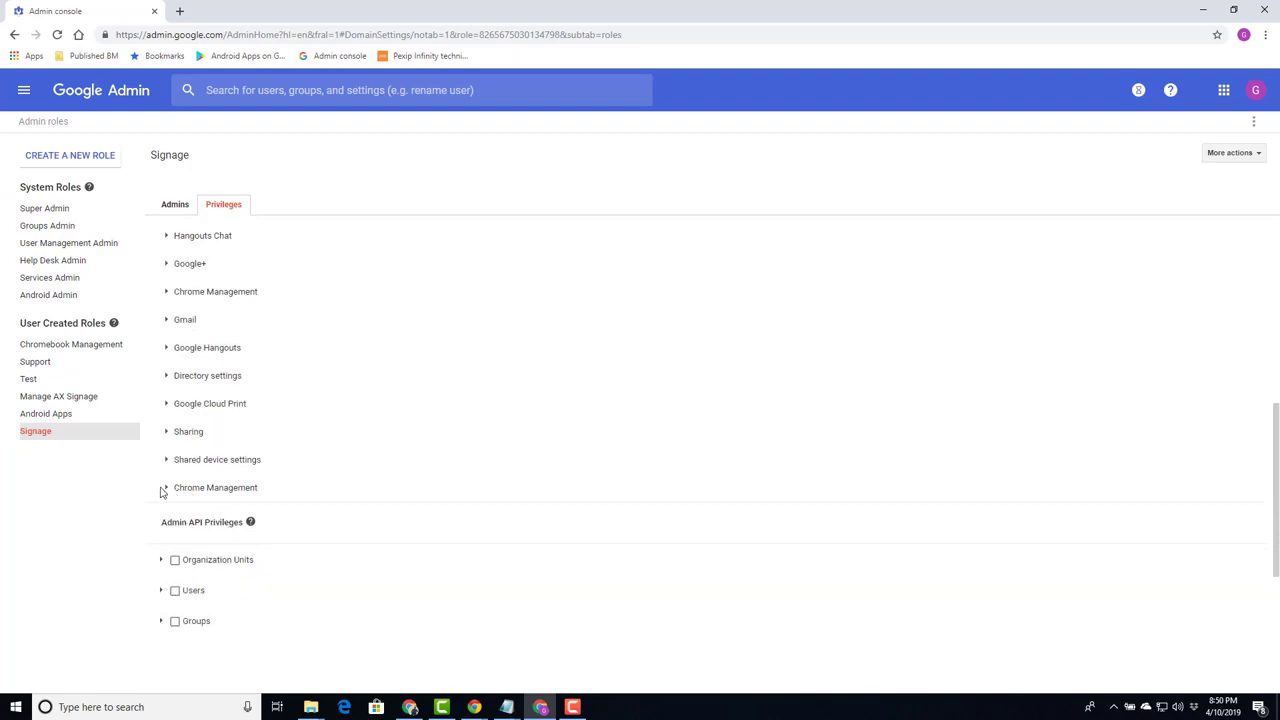
click(167, 492)
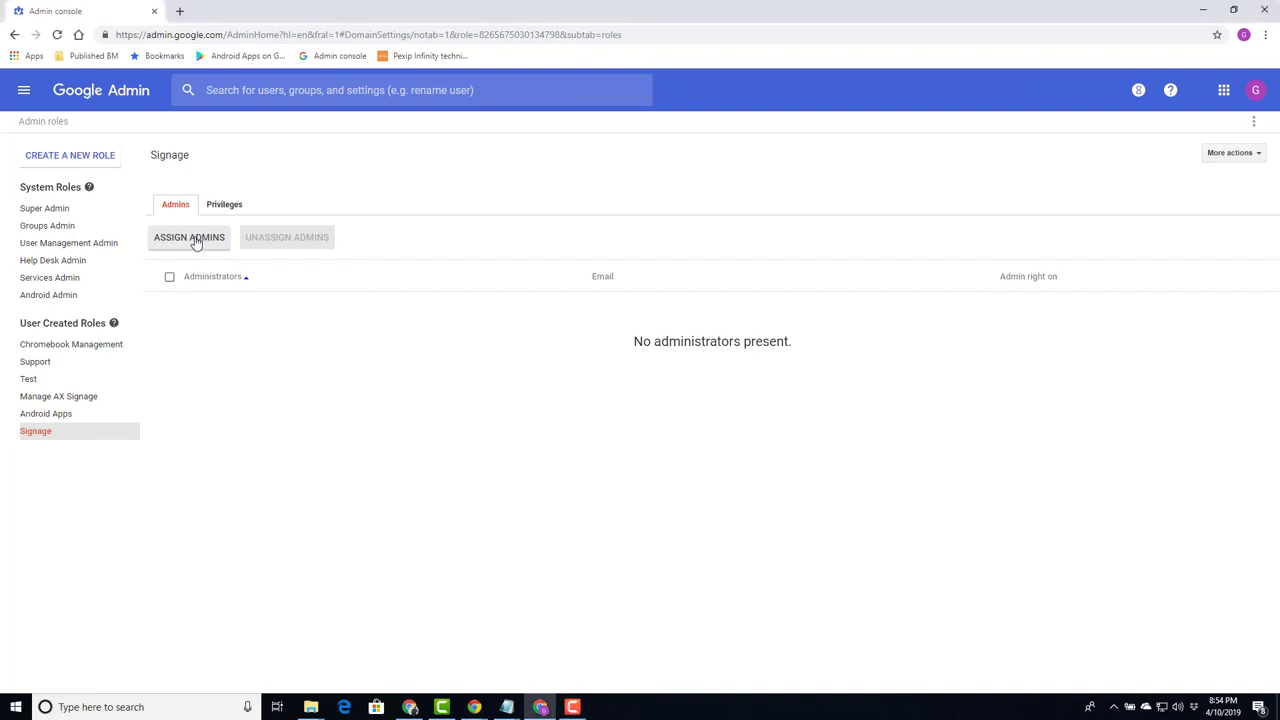
Assign an administrator to Signage, scoped to Chrome devices > Kiosk > Digital Signage > Building 2.
click(194, 241)
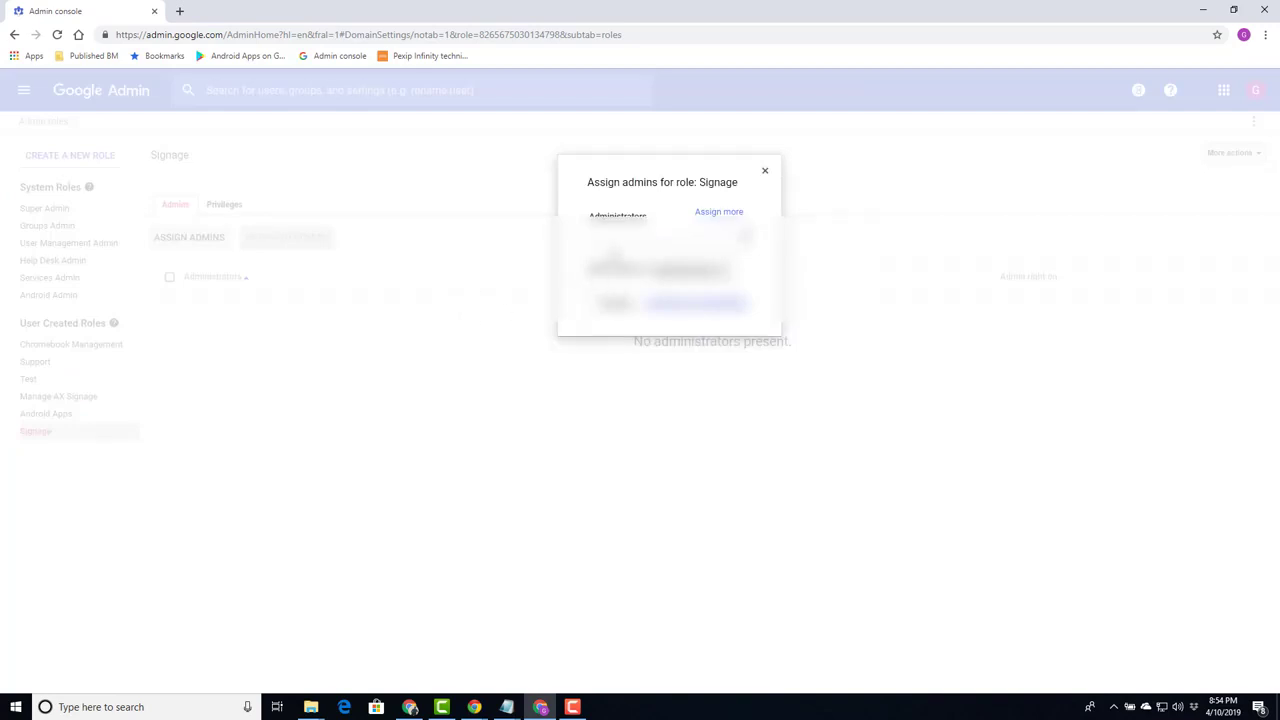
click(614, 257)
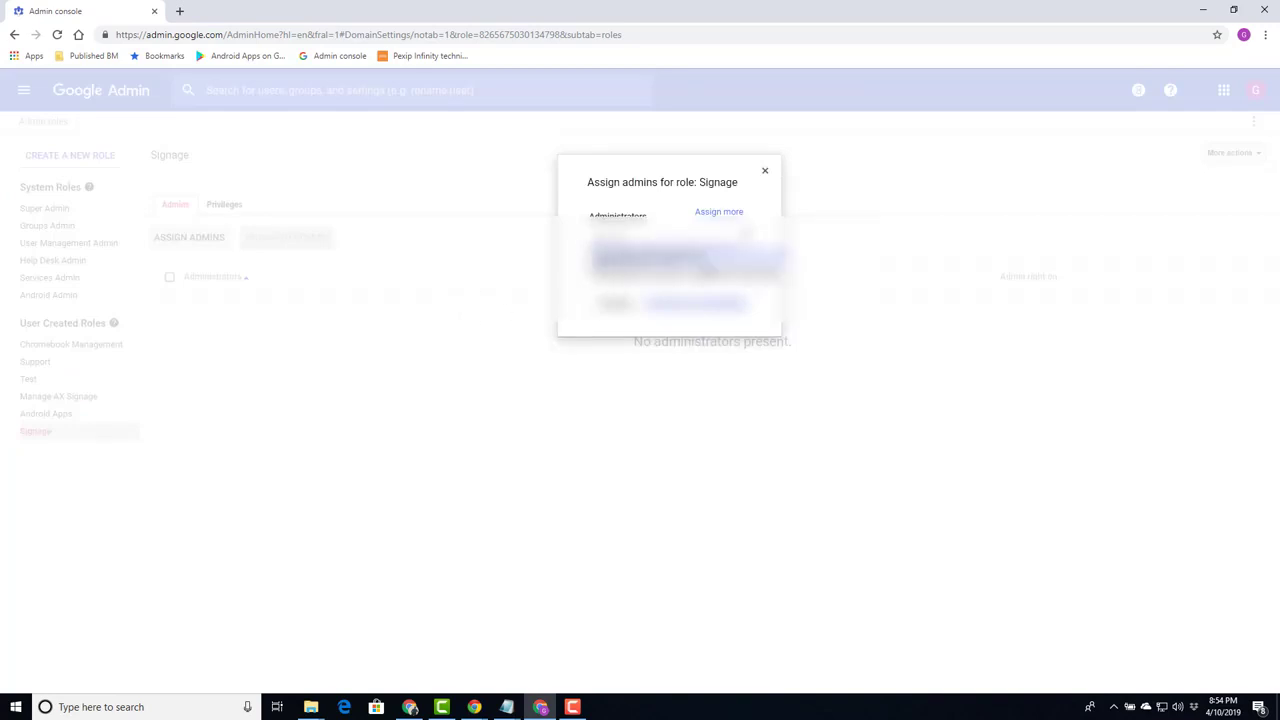
key(Return)
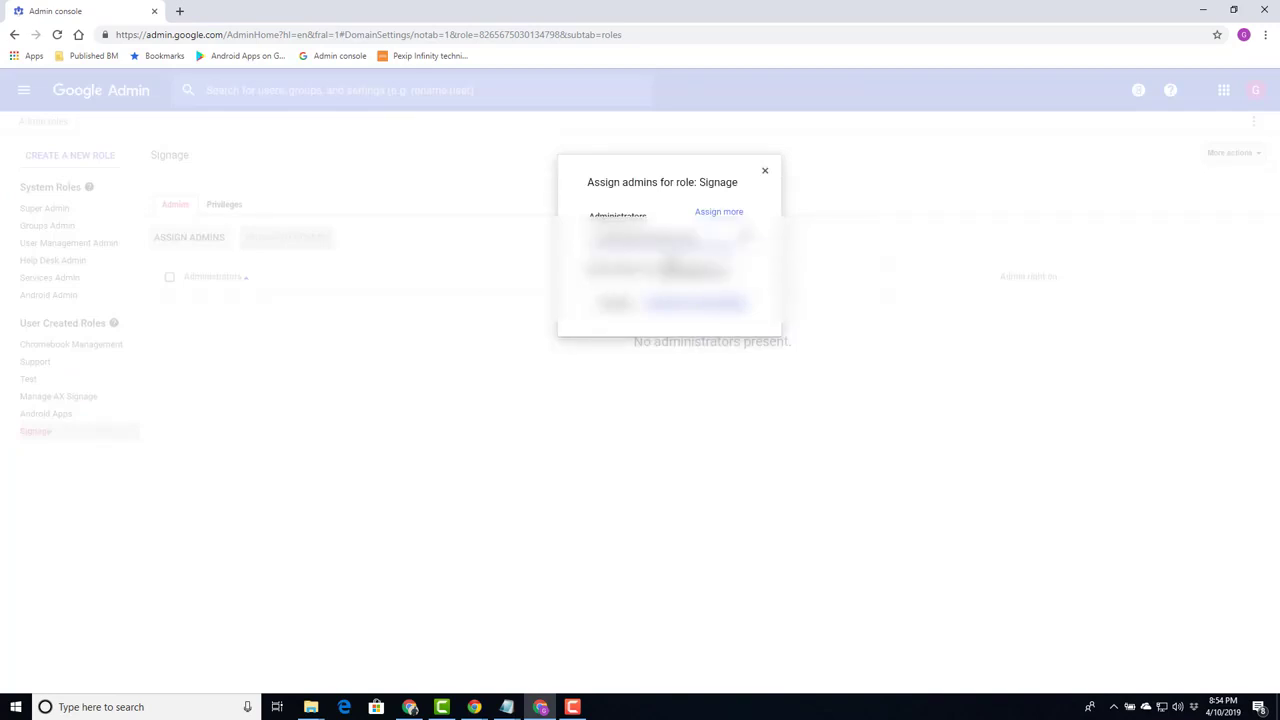
click(698, 302)
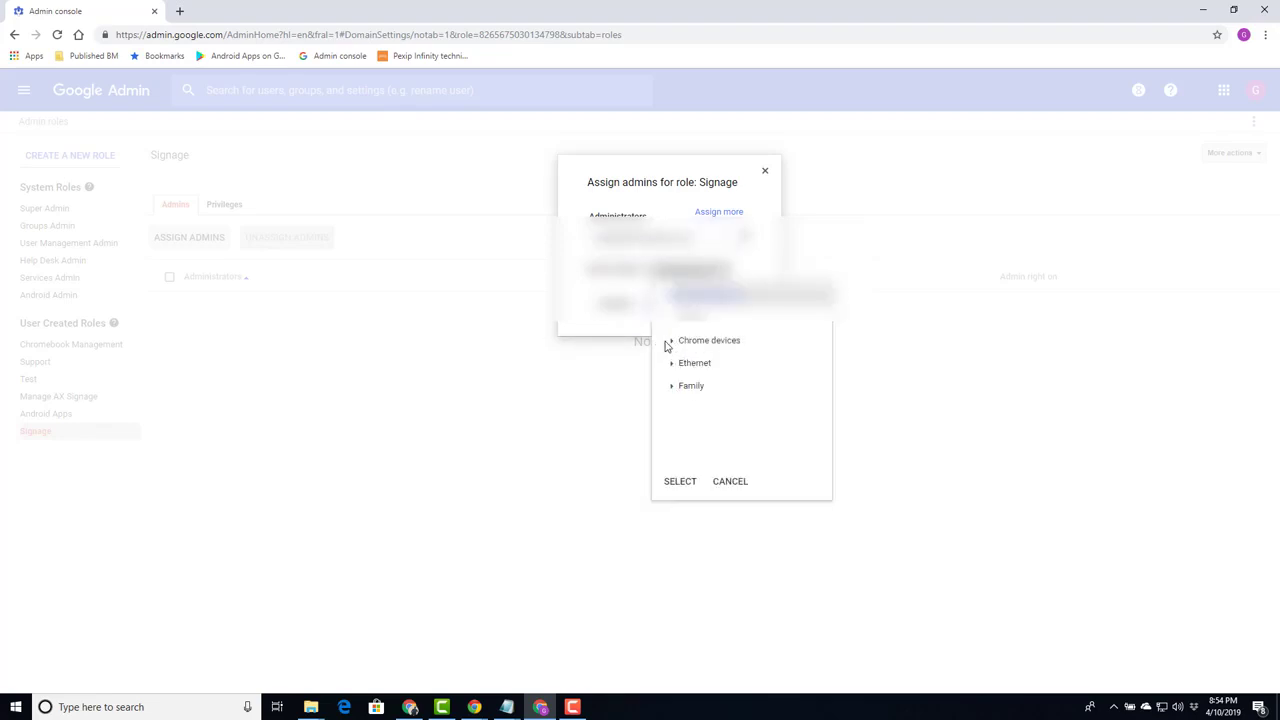
click(672, 341)
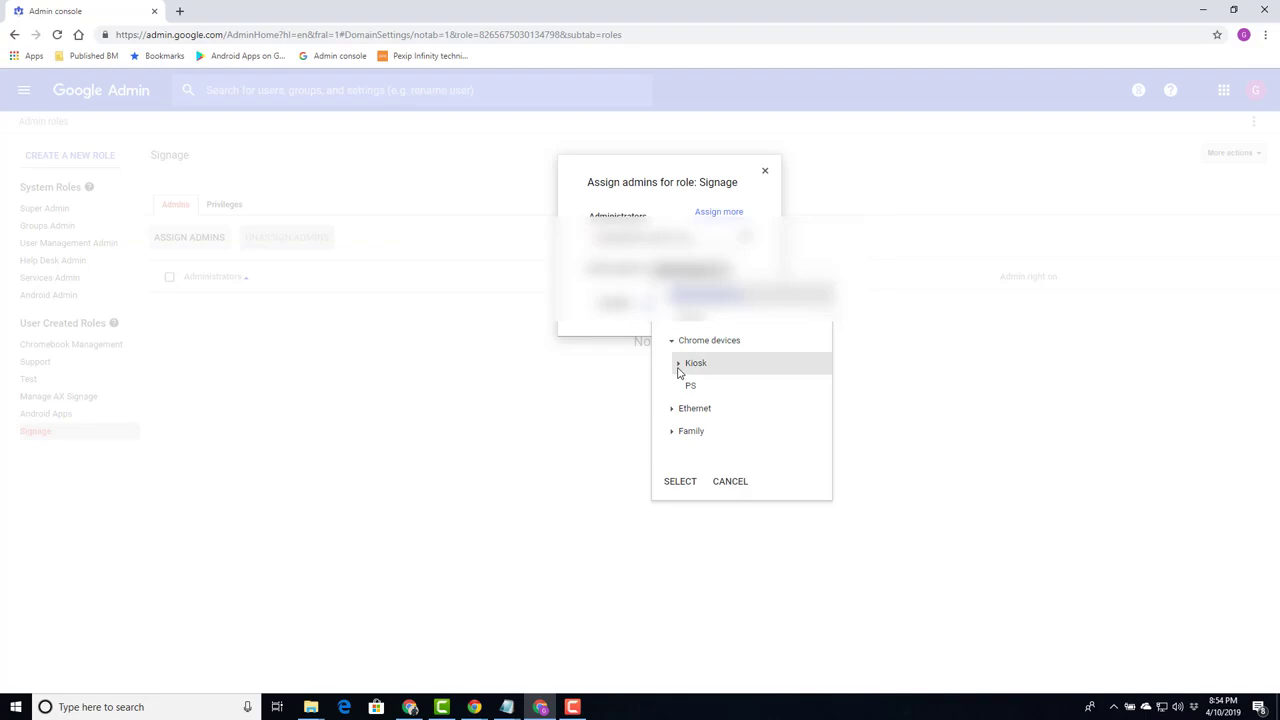
click(678, 366)
click(685, 386)
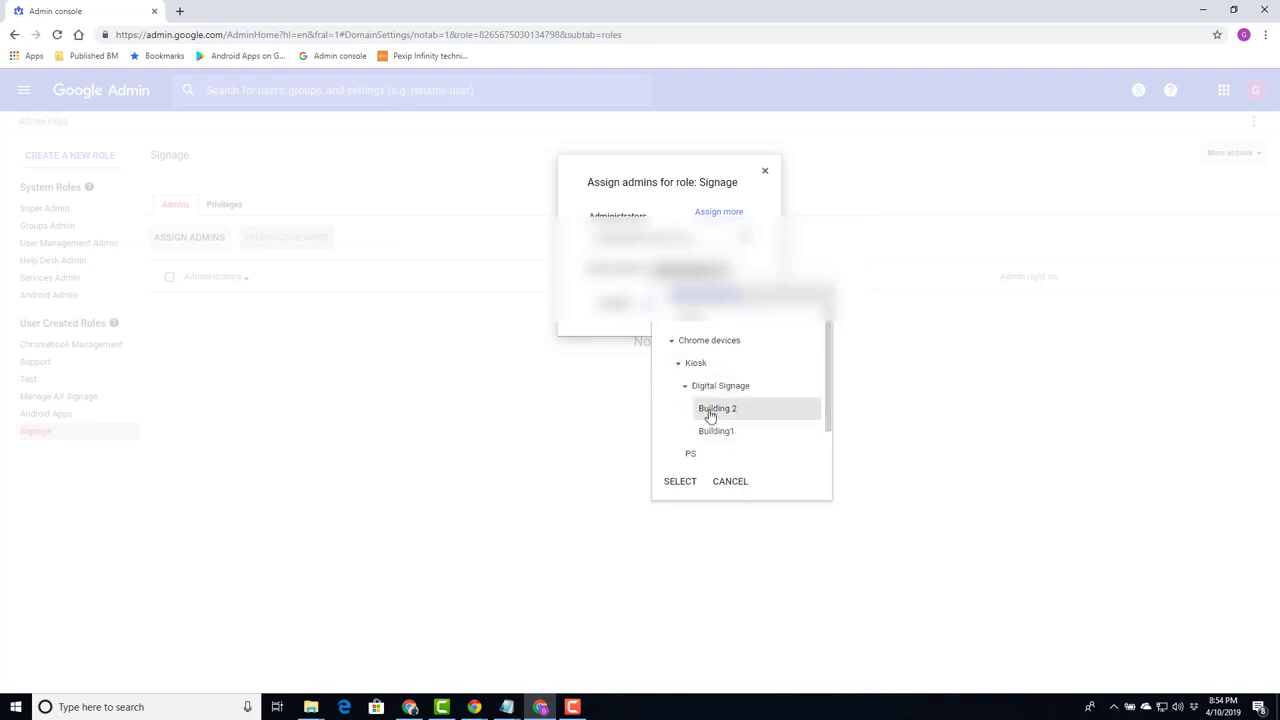
click(711, 409)
scroll(680, 451, down, 1)
click(679, 481)
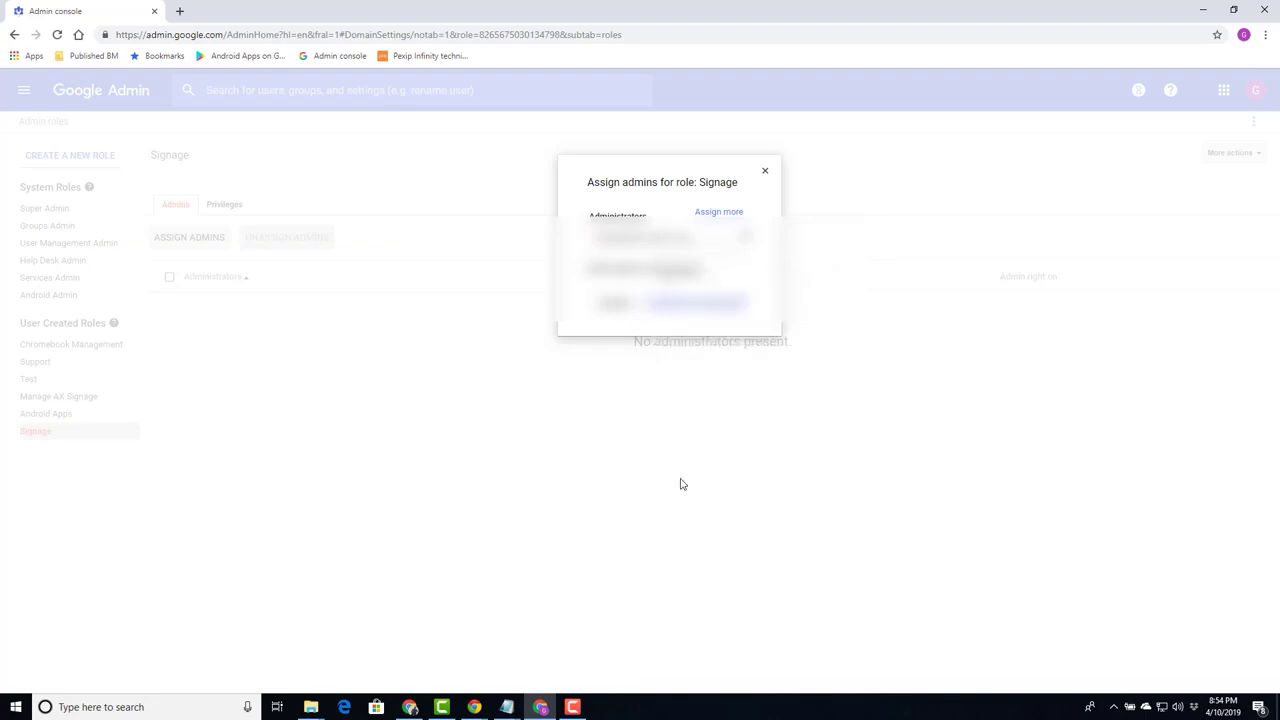
click(700, 303)
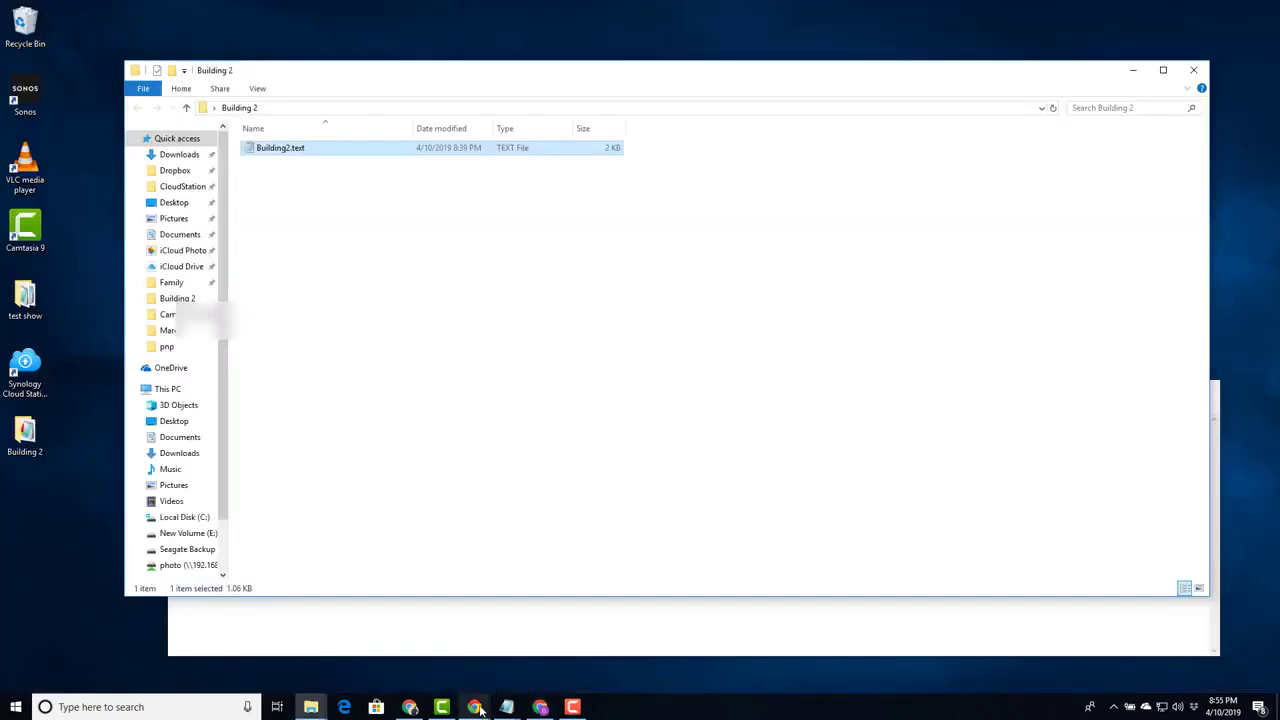
Re-export the schedules over the existing Building2.text, then move the sign-in window left.
mouse_move(474, 707)
click(448, 665)
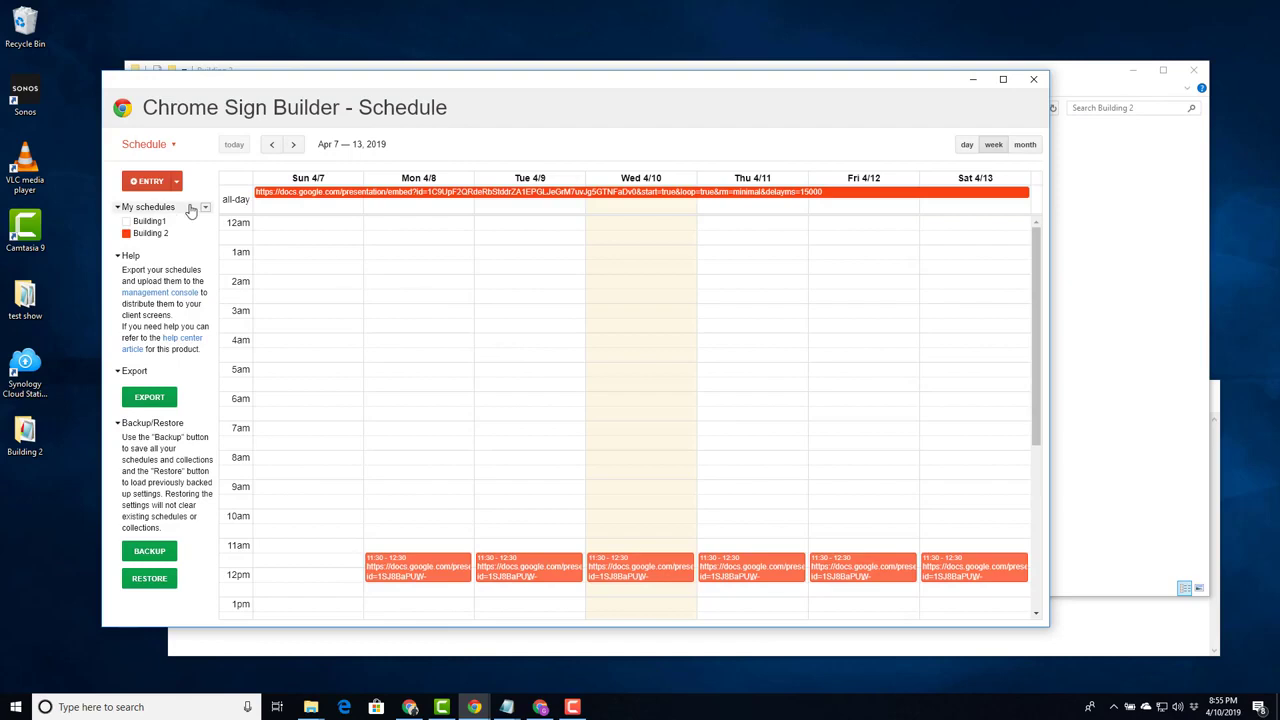
click(147, 399)
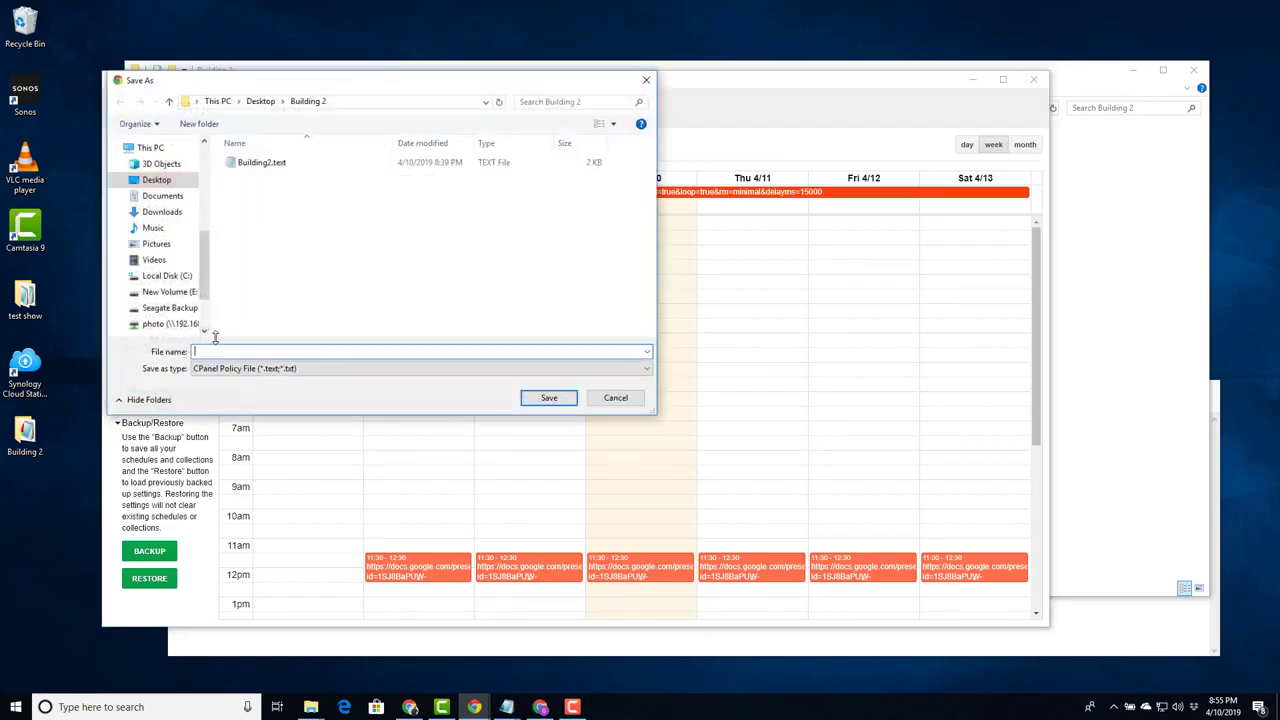
click(250, 166)
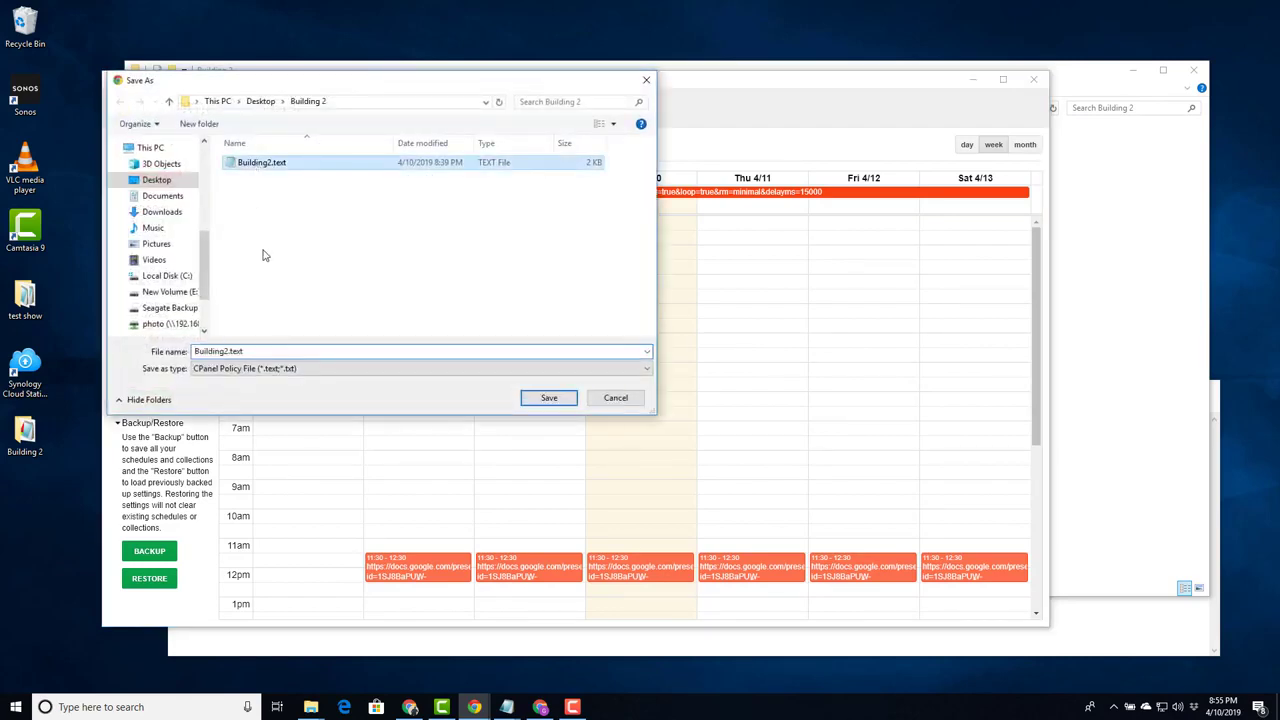
click(548, 399)
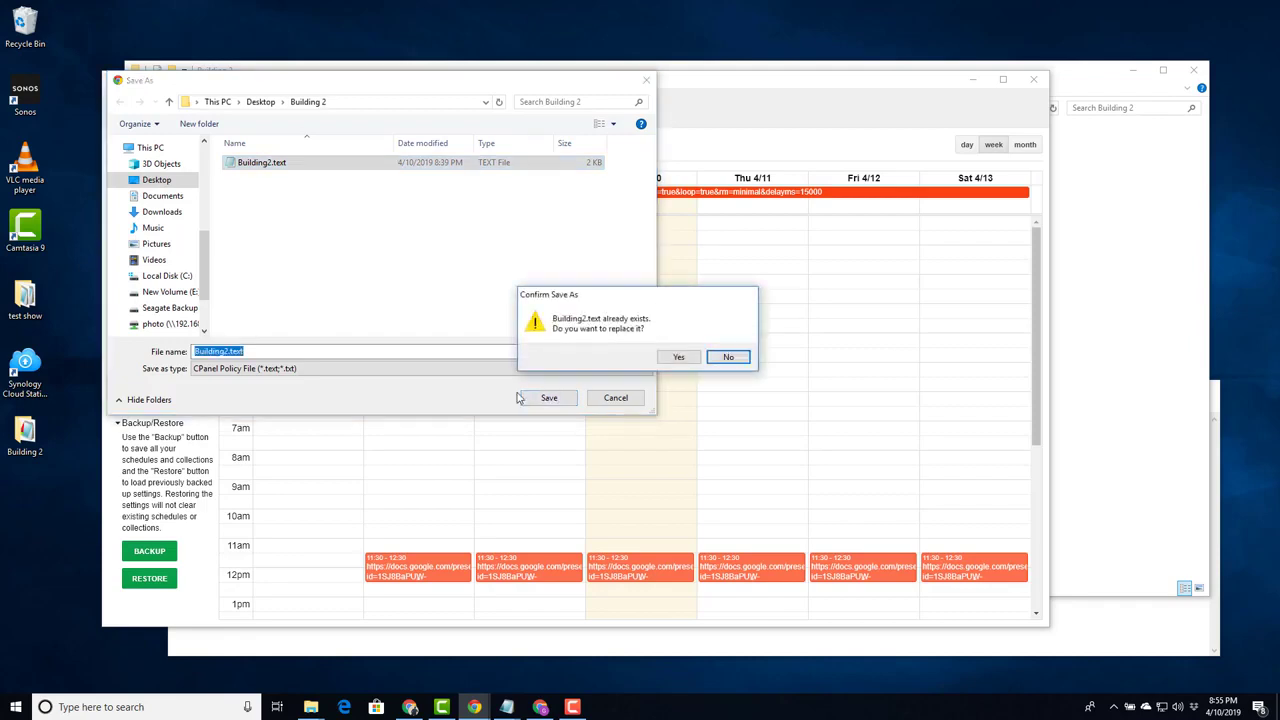
click(669, 355)
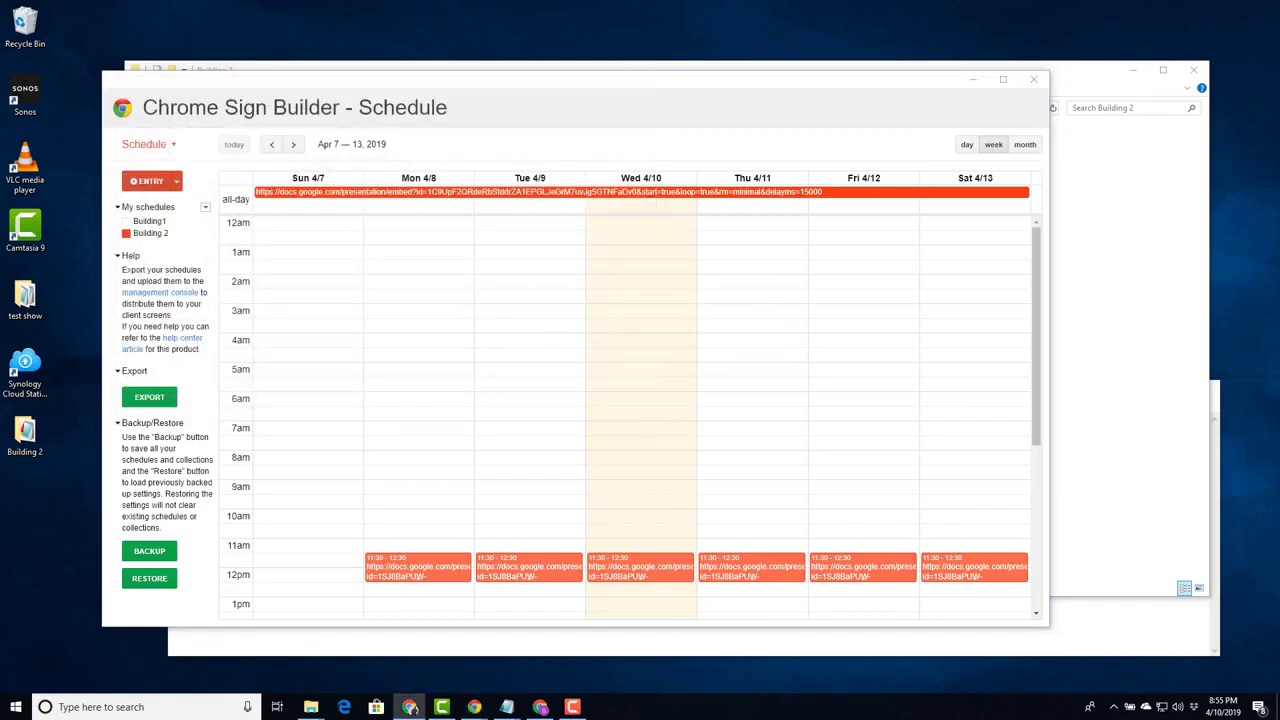
drag(746, 177, 523, 133)
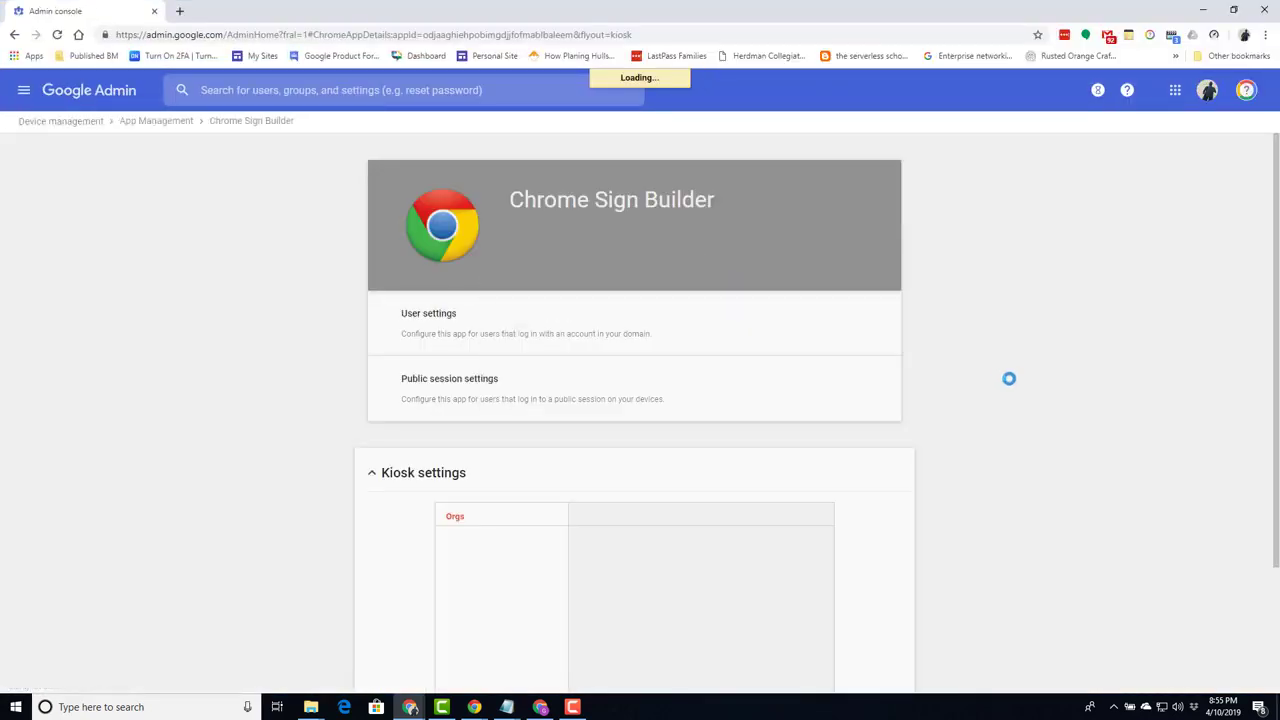
Upload Building2.text as Building 2's Sign Builder kiosk configuration file and save.
scroll(1026, 417, down, 2)
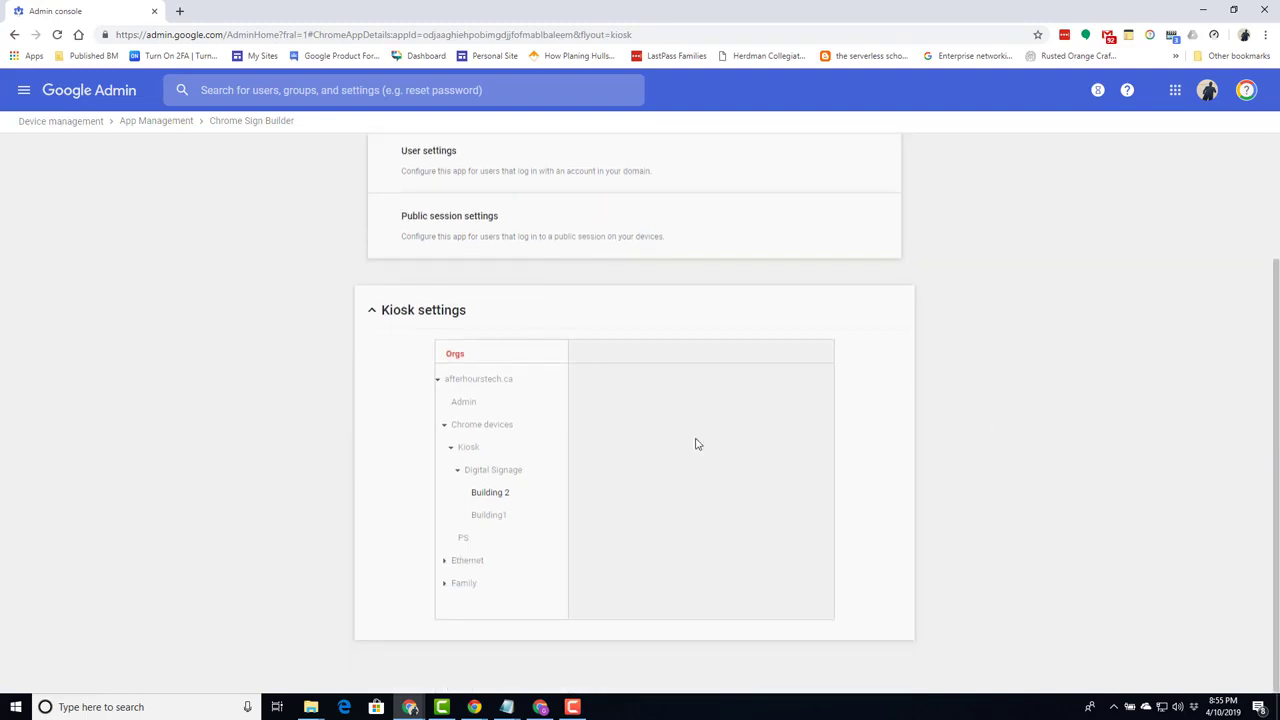
click(488, 494)
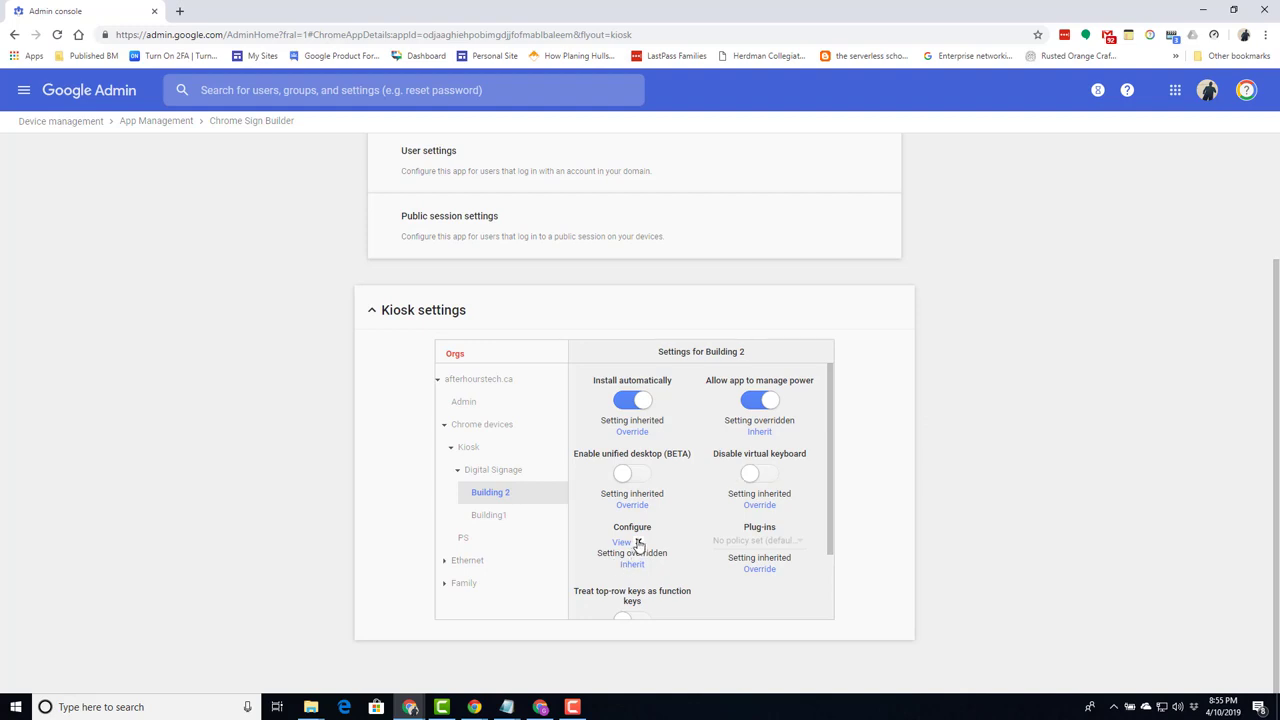
click(638, 543)
click(638, 546)
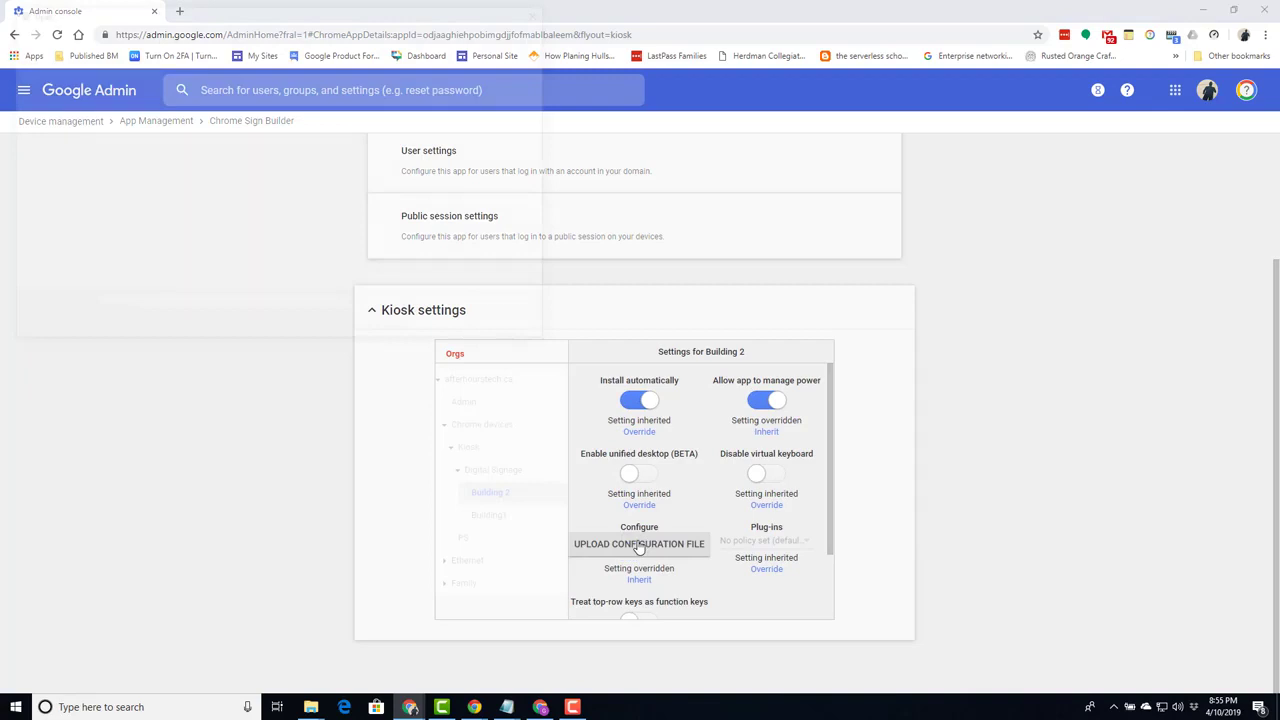
click(168, 94)
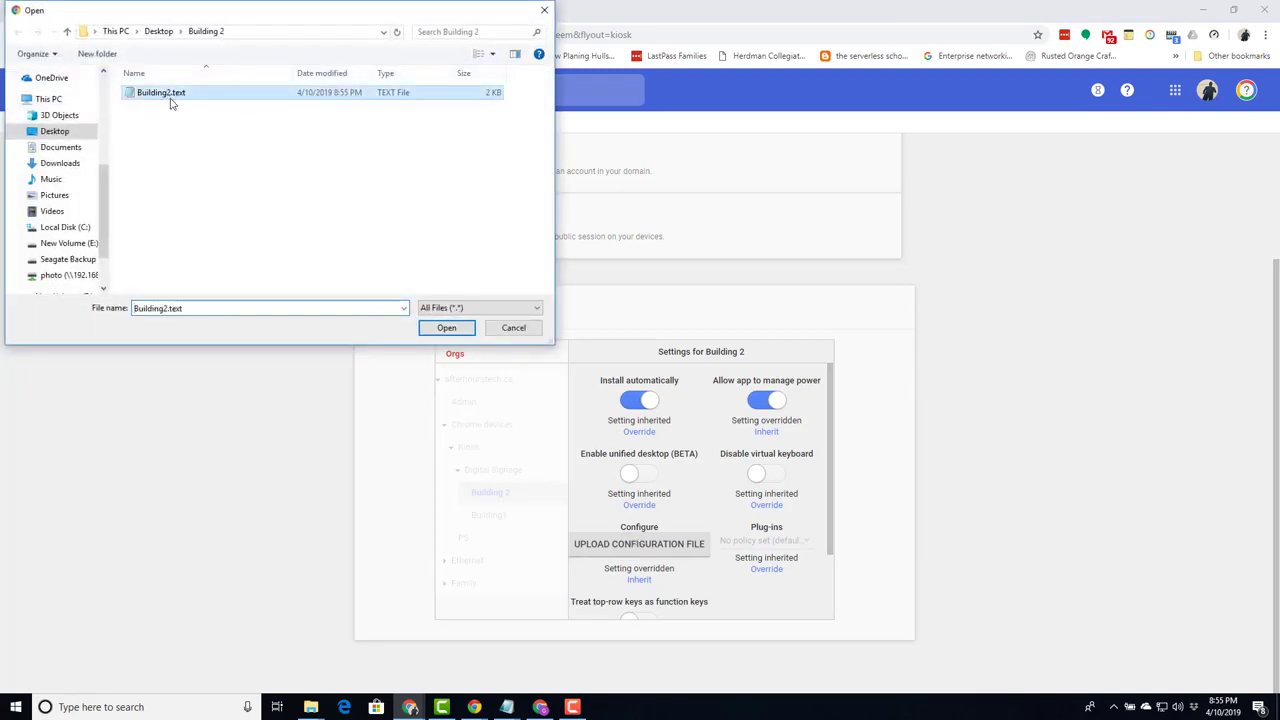
click(447, 327)
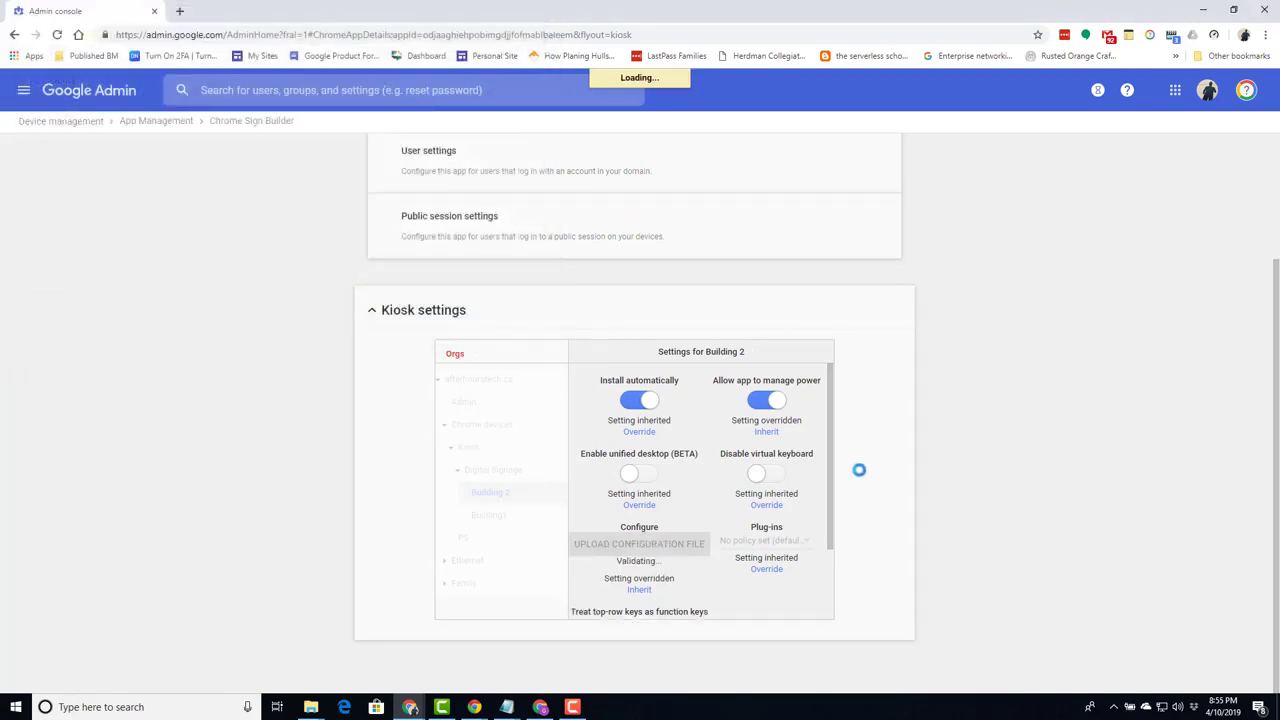
drag(831, 474, 837, 571)
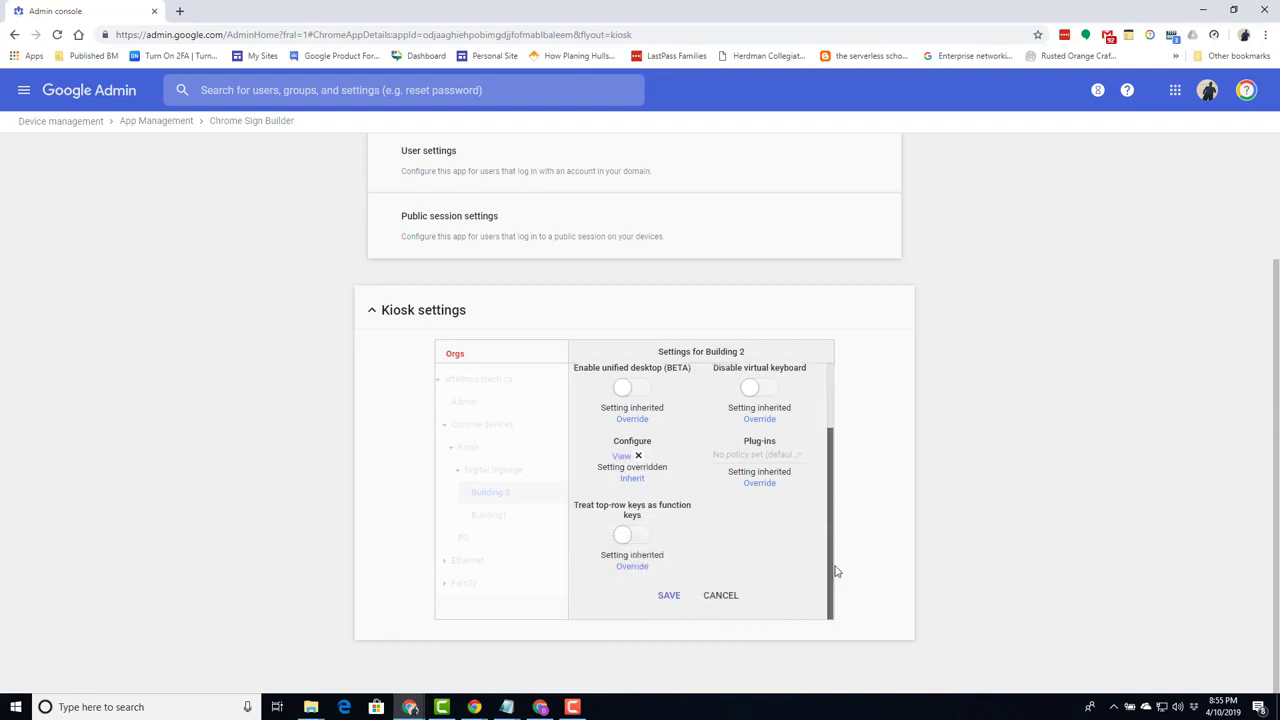
click(667, 597)
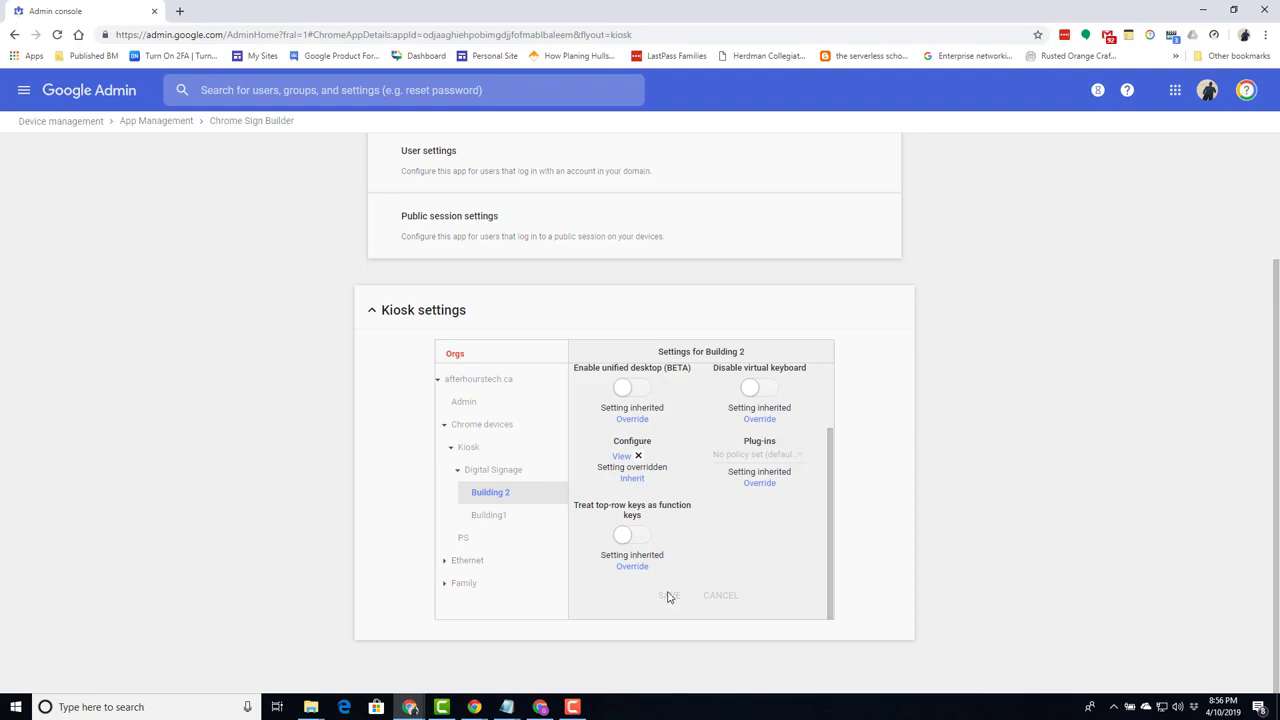
Navigate via Device management and Chrome devices to the Building 2 device's details page.
click(83, 125)
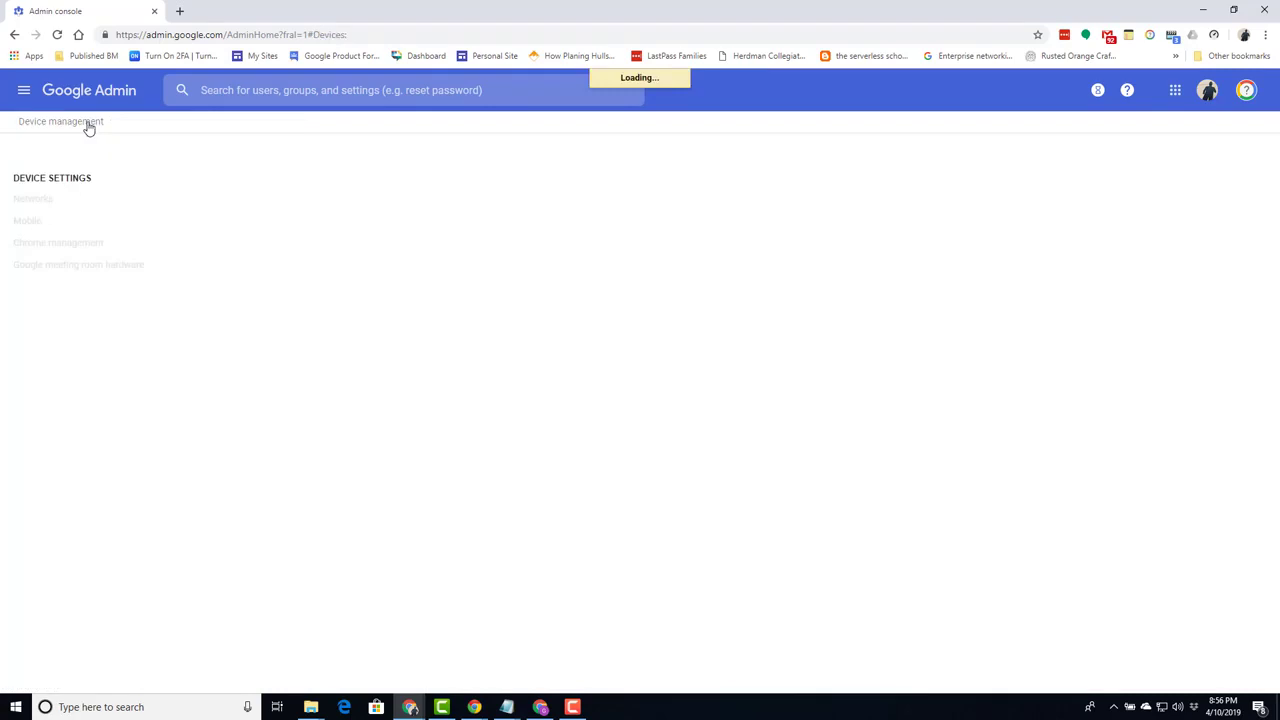
click(465, 225)
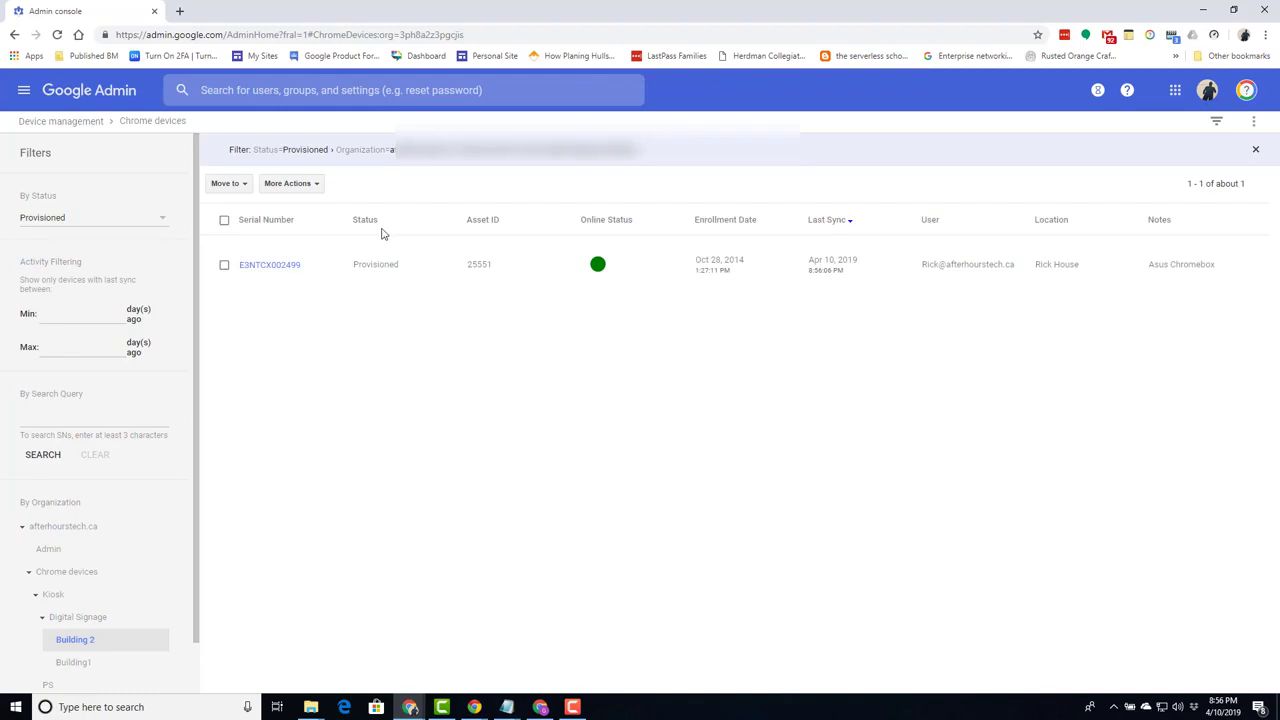
click(279, 268)
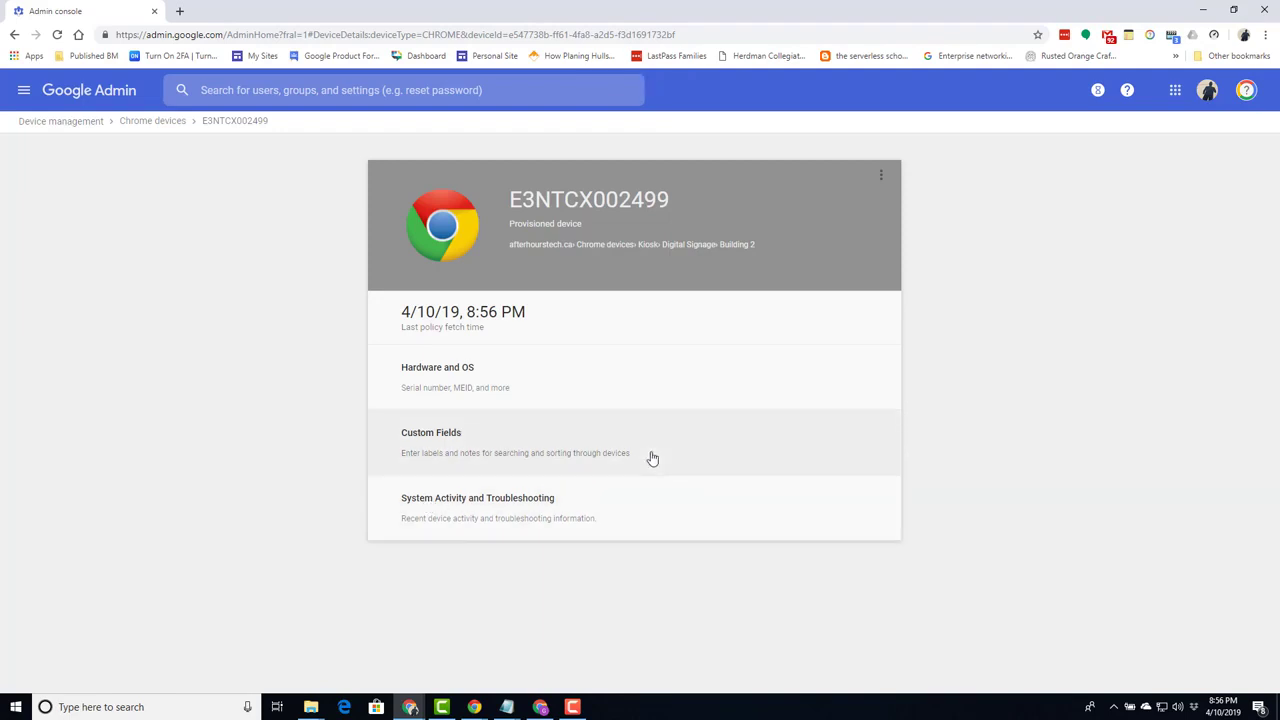
Expand System Activity and Troubleshooting and reboot the kiosk device now.
click(534, 500)
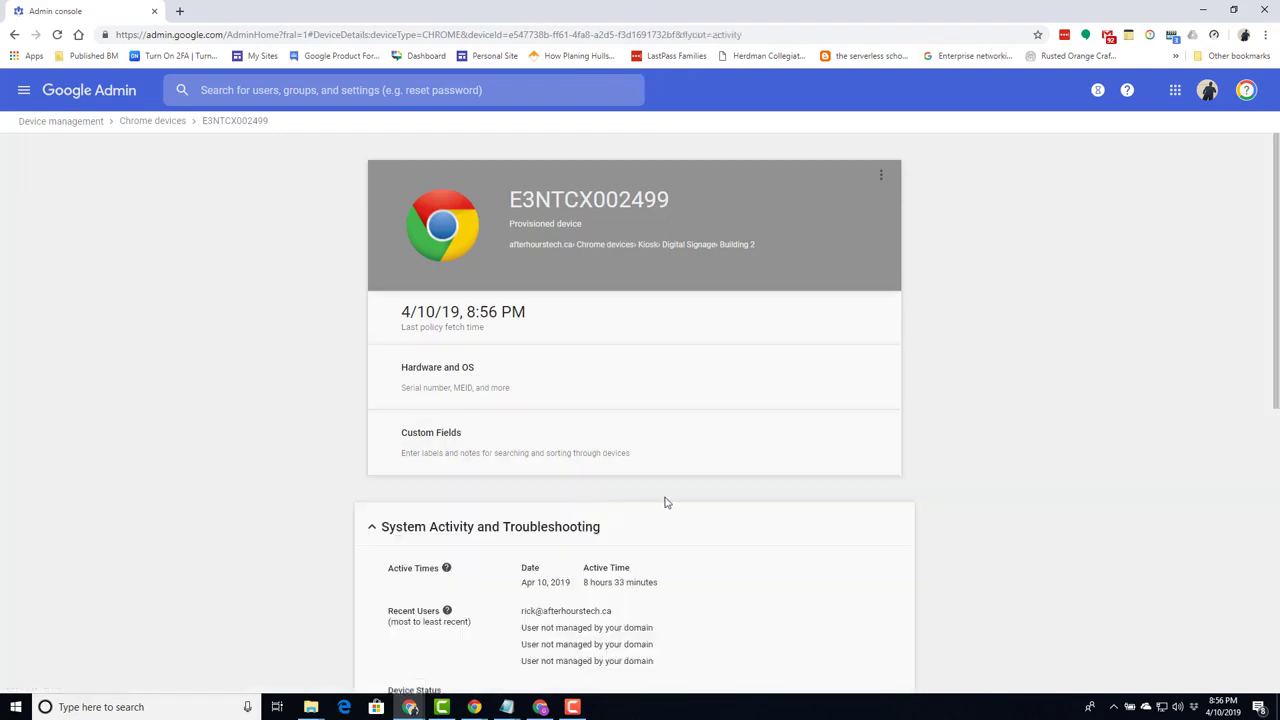
scroll(667, 502, down, 7)
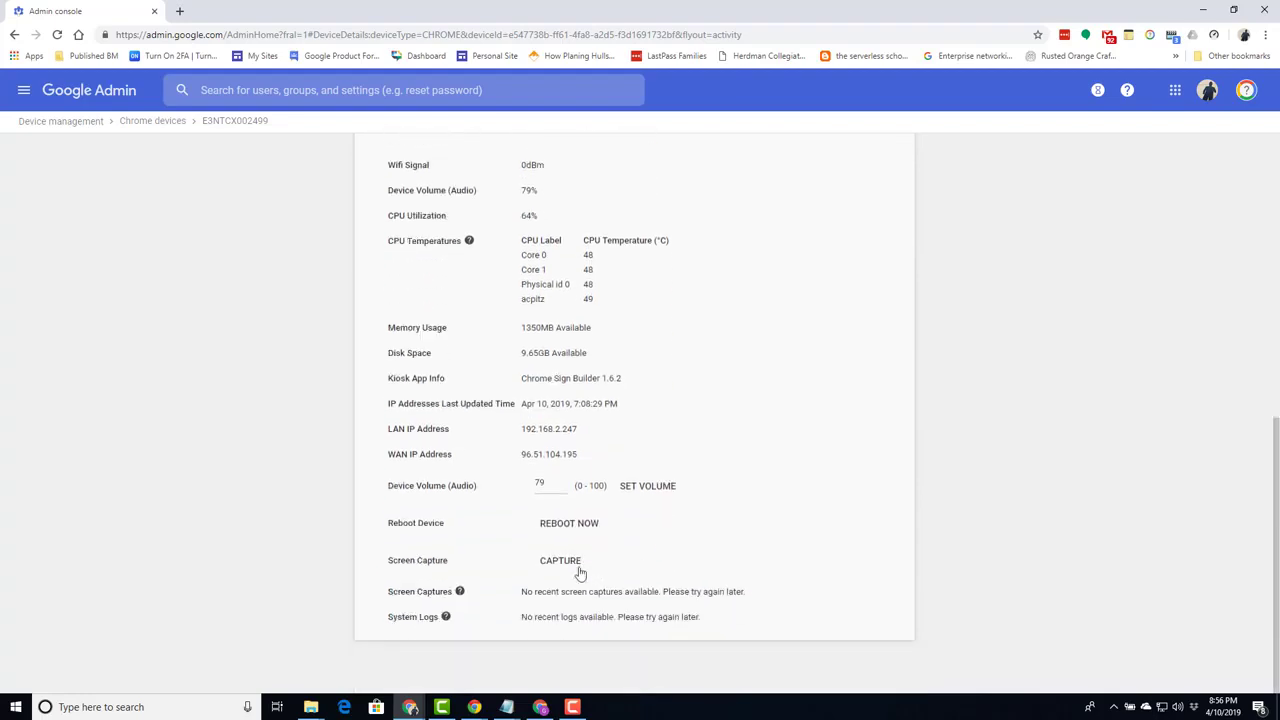
click(569, 524)
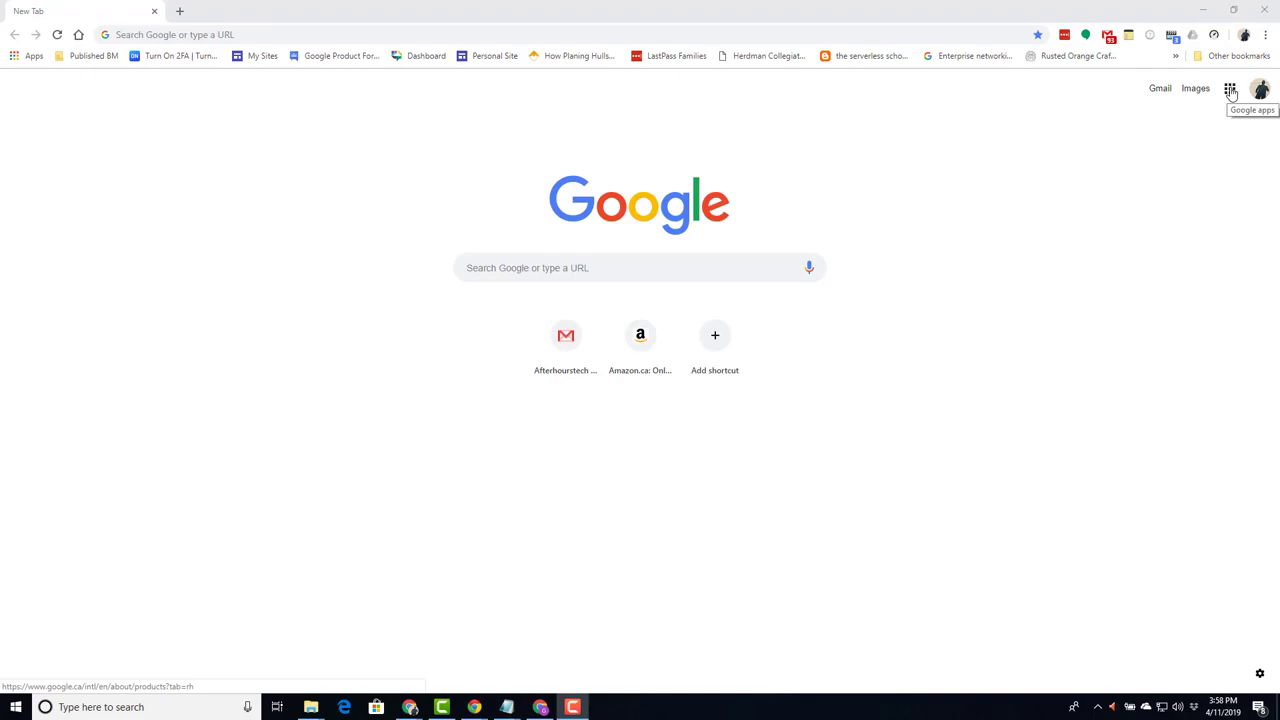
Open the Google apps grid and expand More to find Admin.
click(1231, 92)
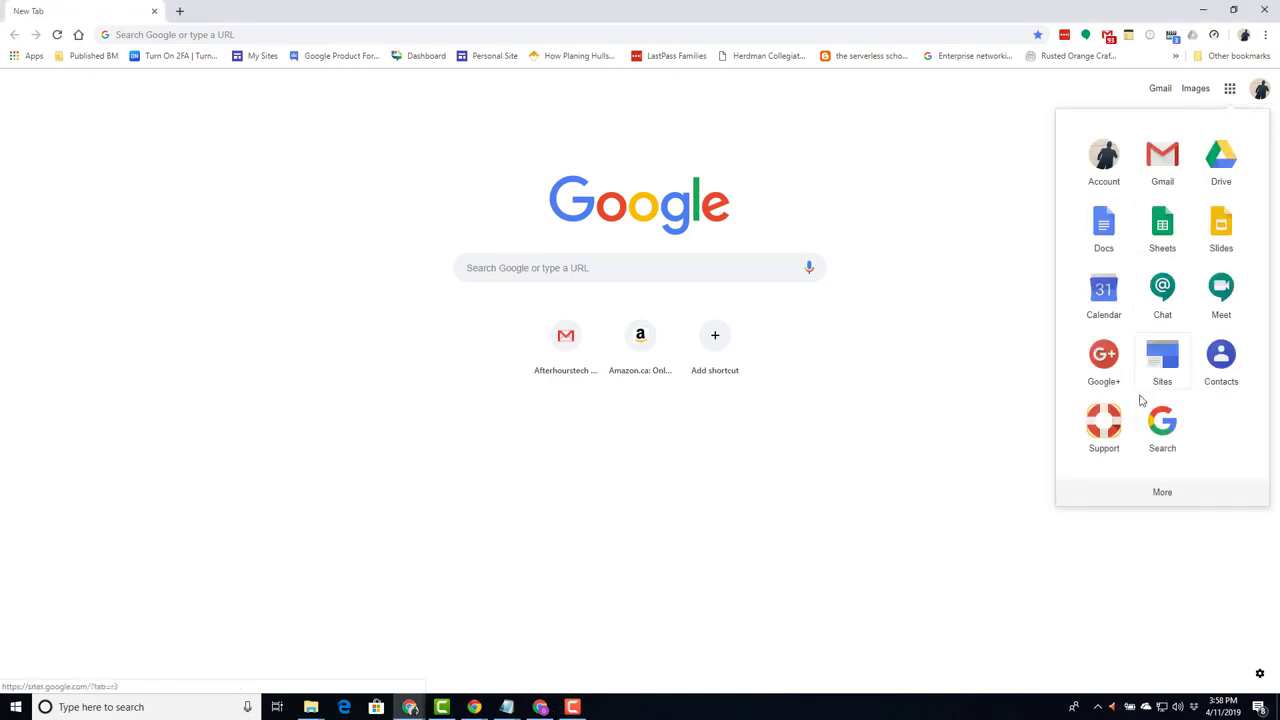
click(1163, 492)
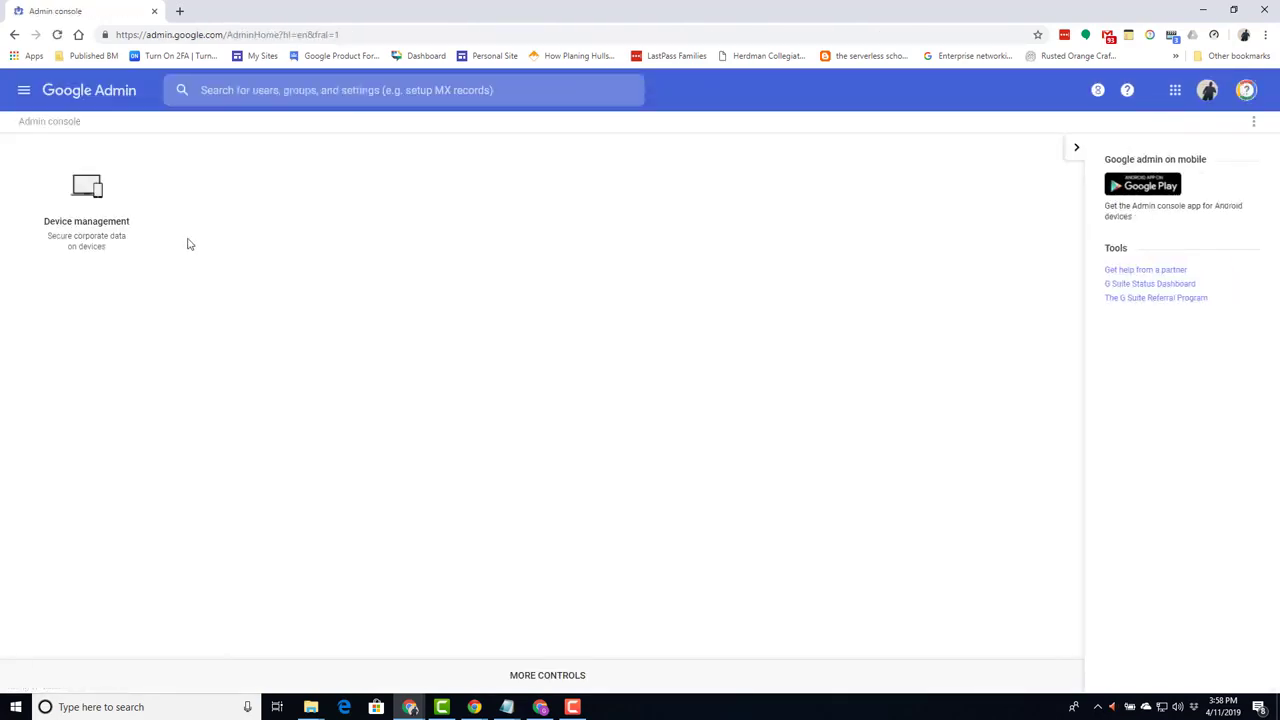
Check the Building 2 Chrome devices list, then return to the Device management page.
click(89, 191)
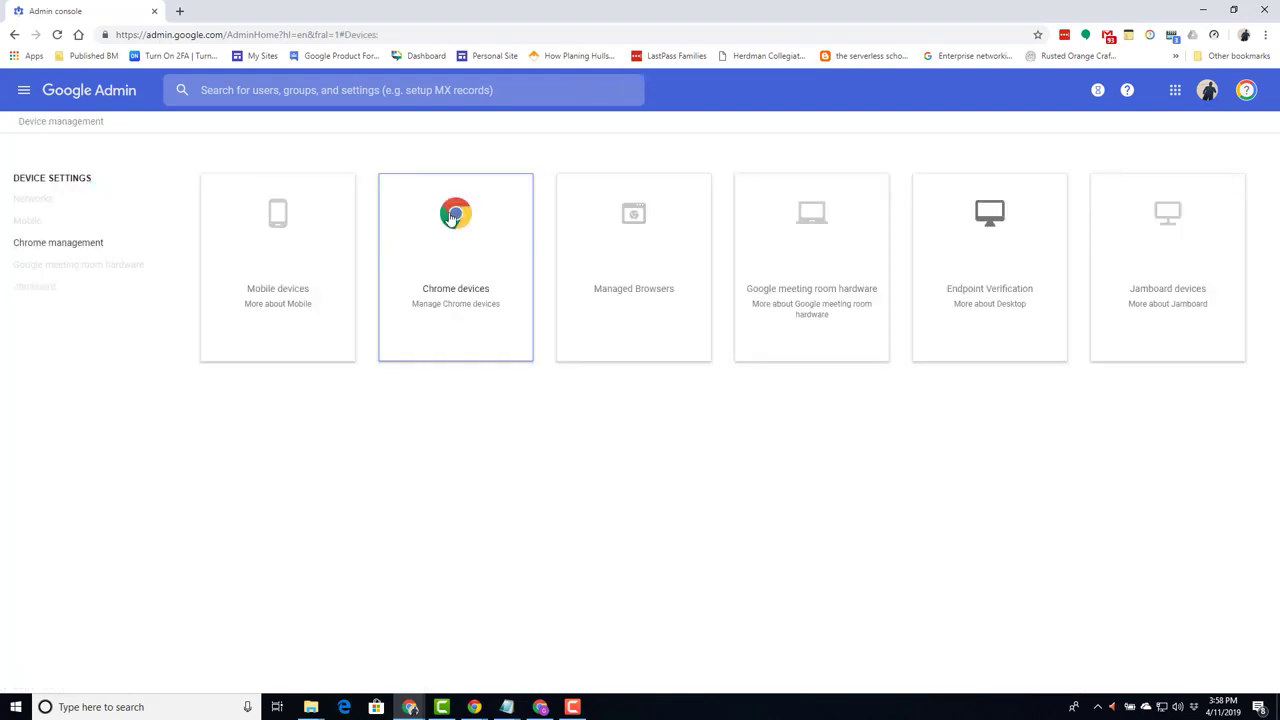
click(455, 218)
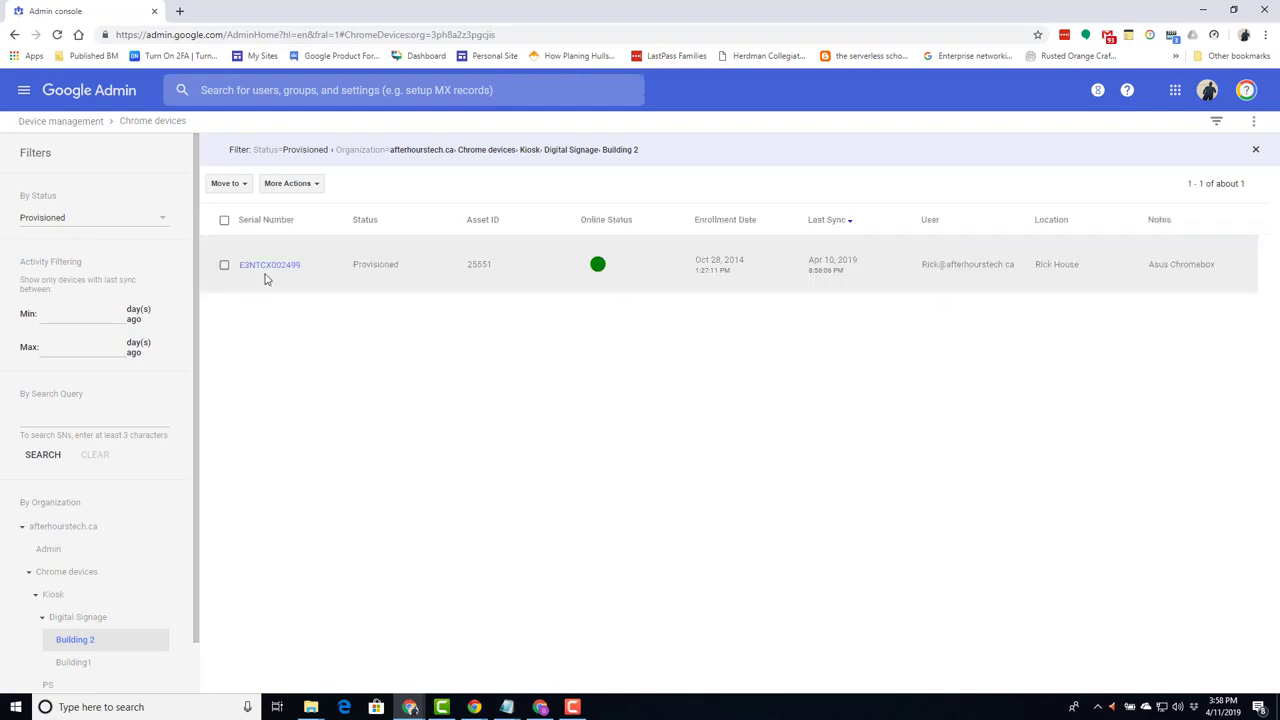
click(60, 121)
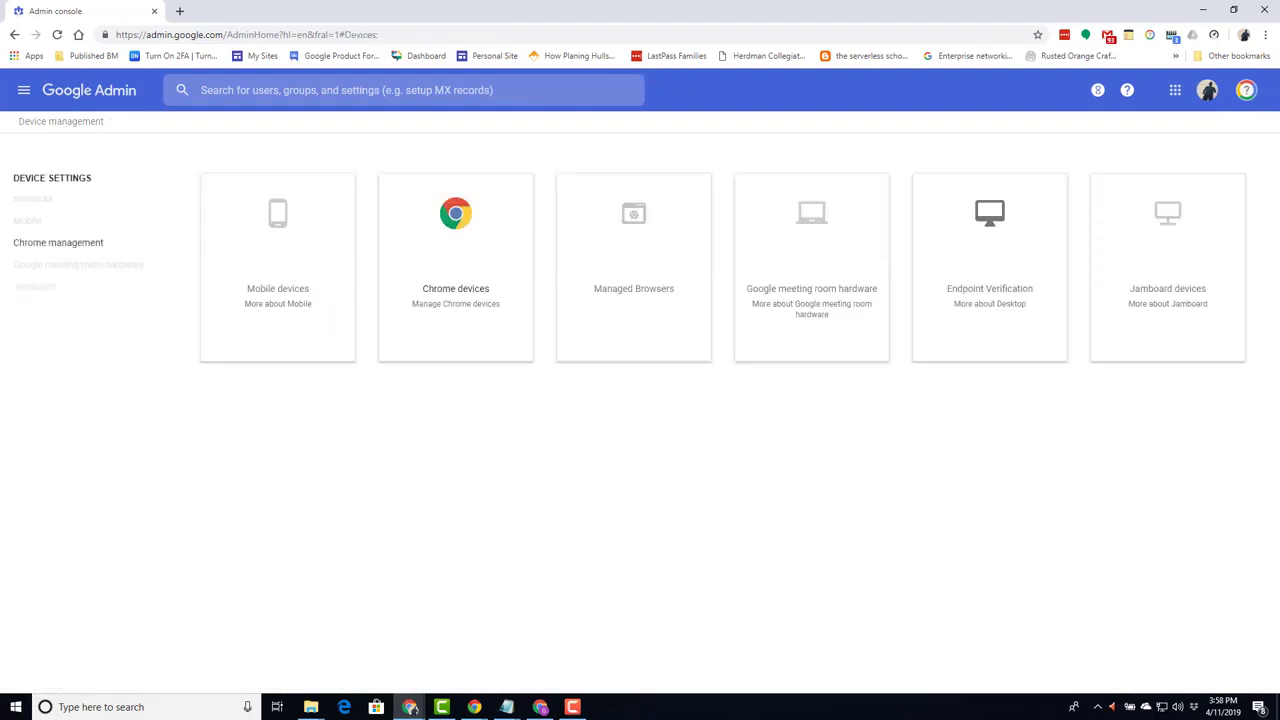
key(F10)
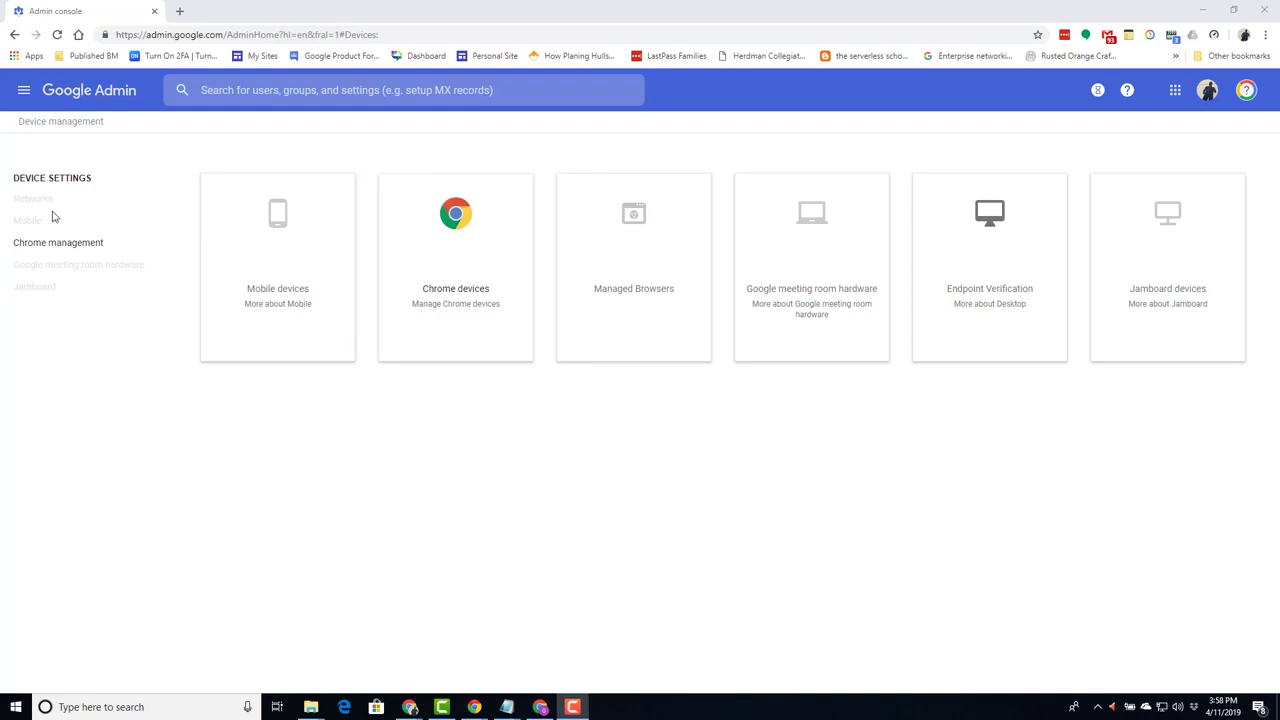
click(47, 244)
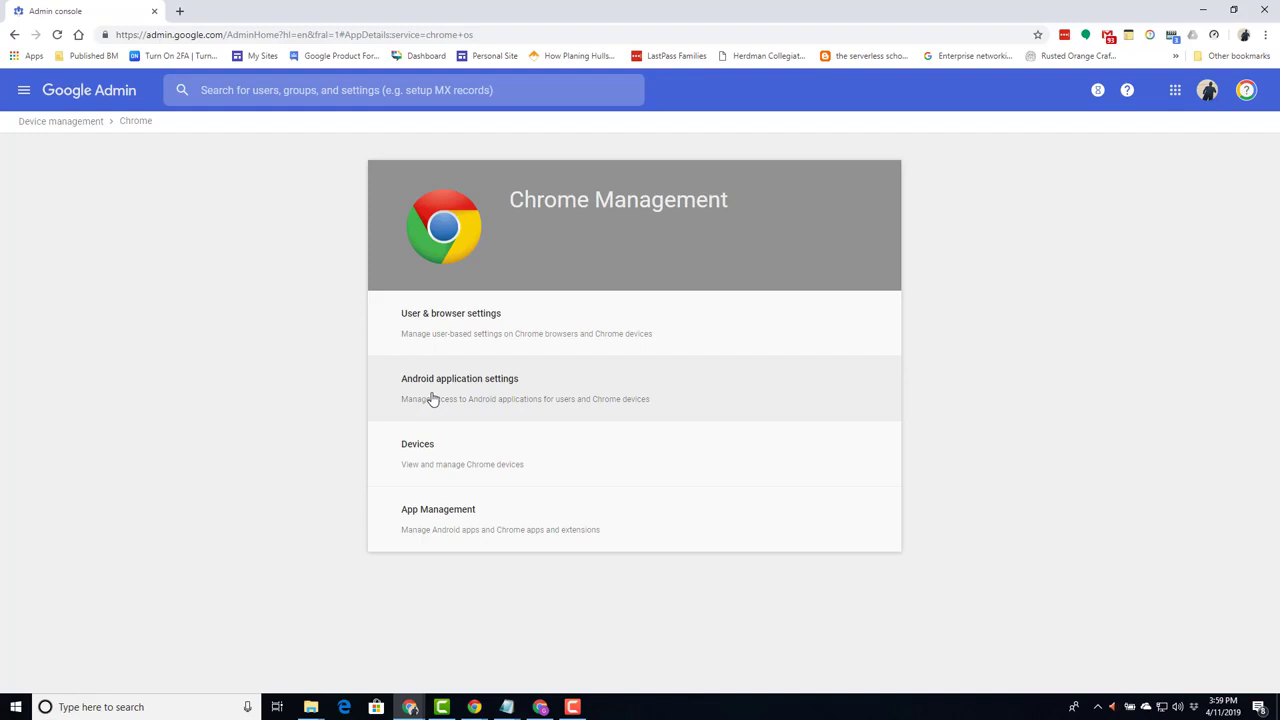
click(436, 513)
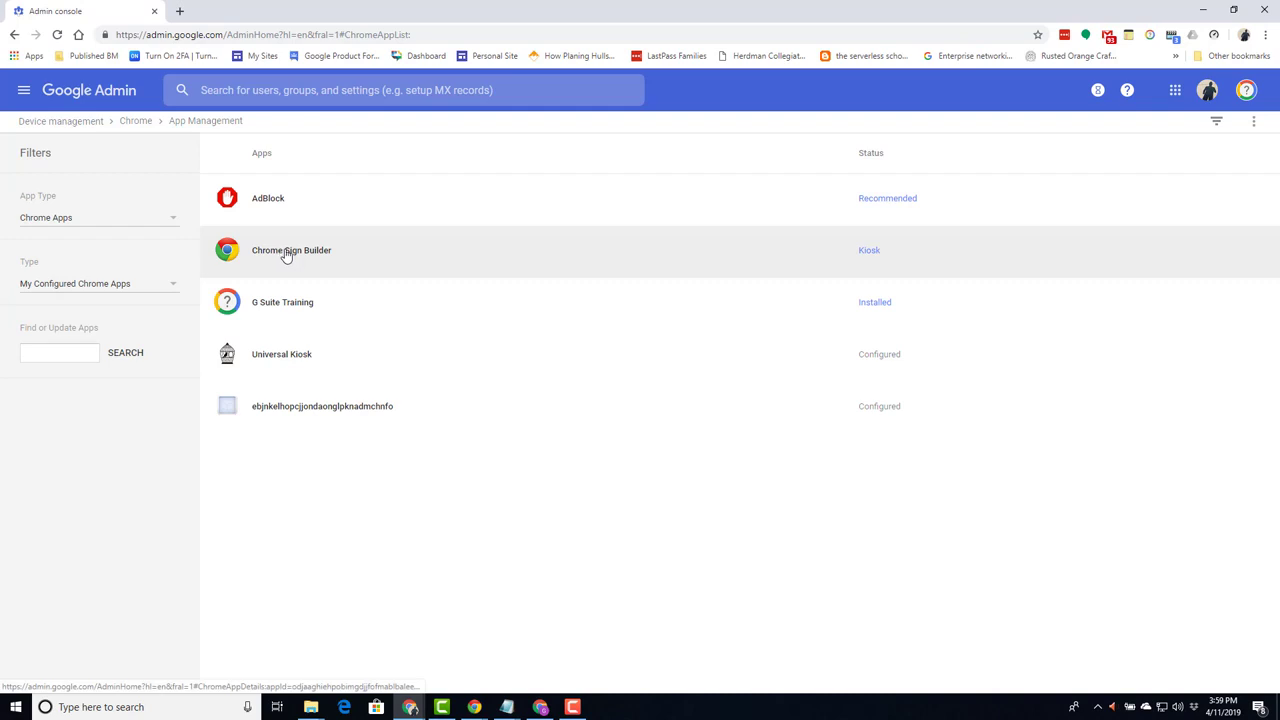
click(287, 255)
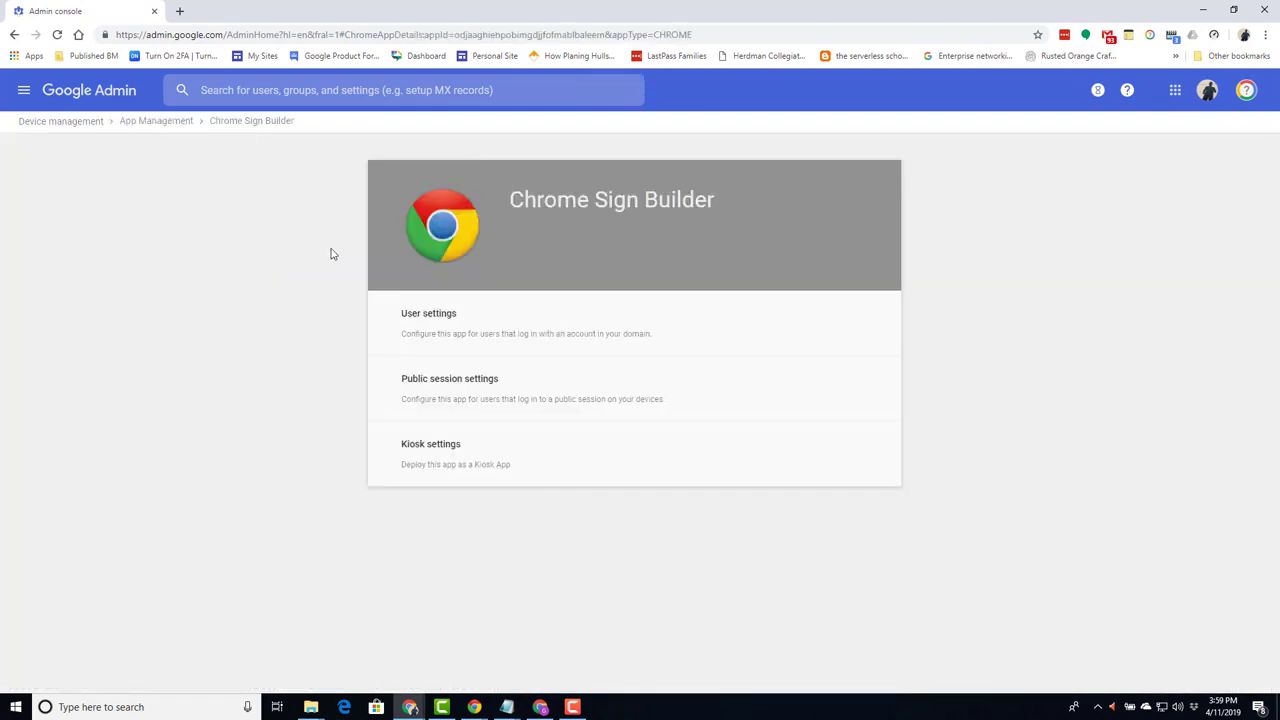
click(424, 446)
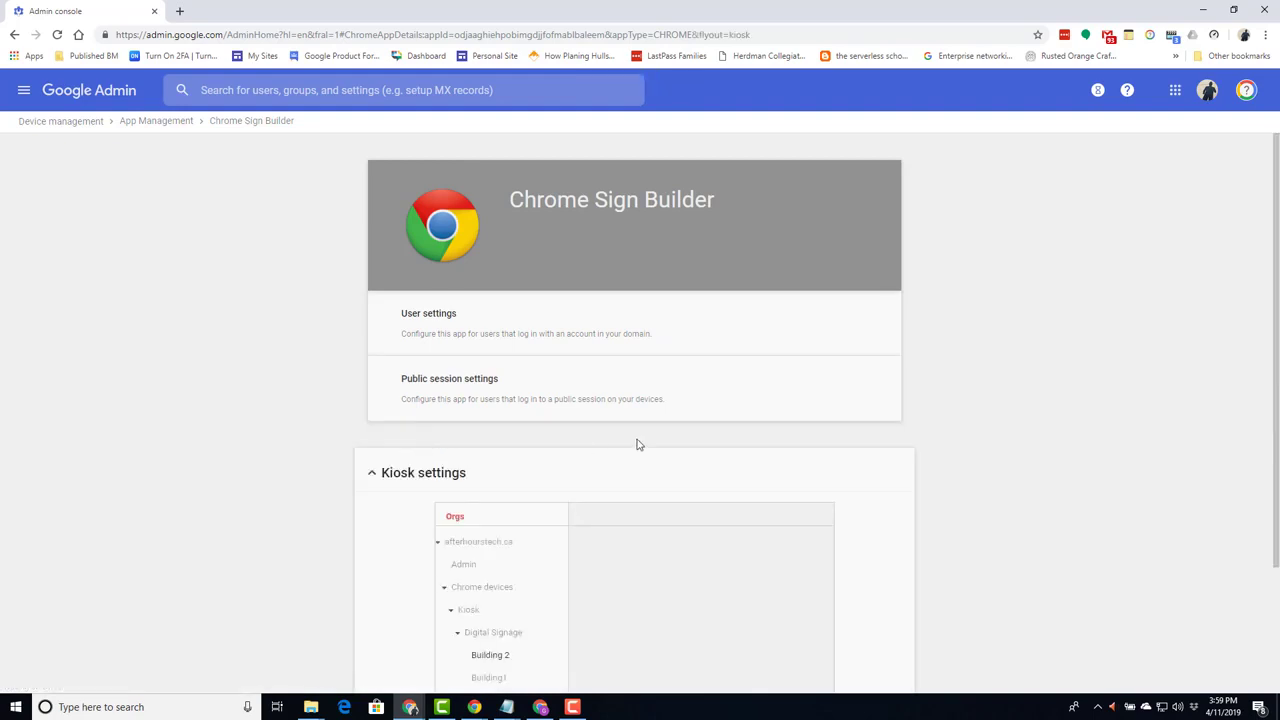
scroll(640, 446, down, 2)
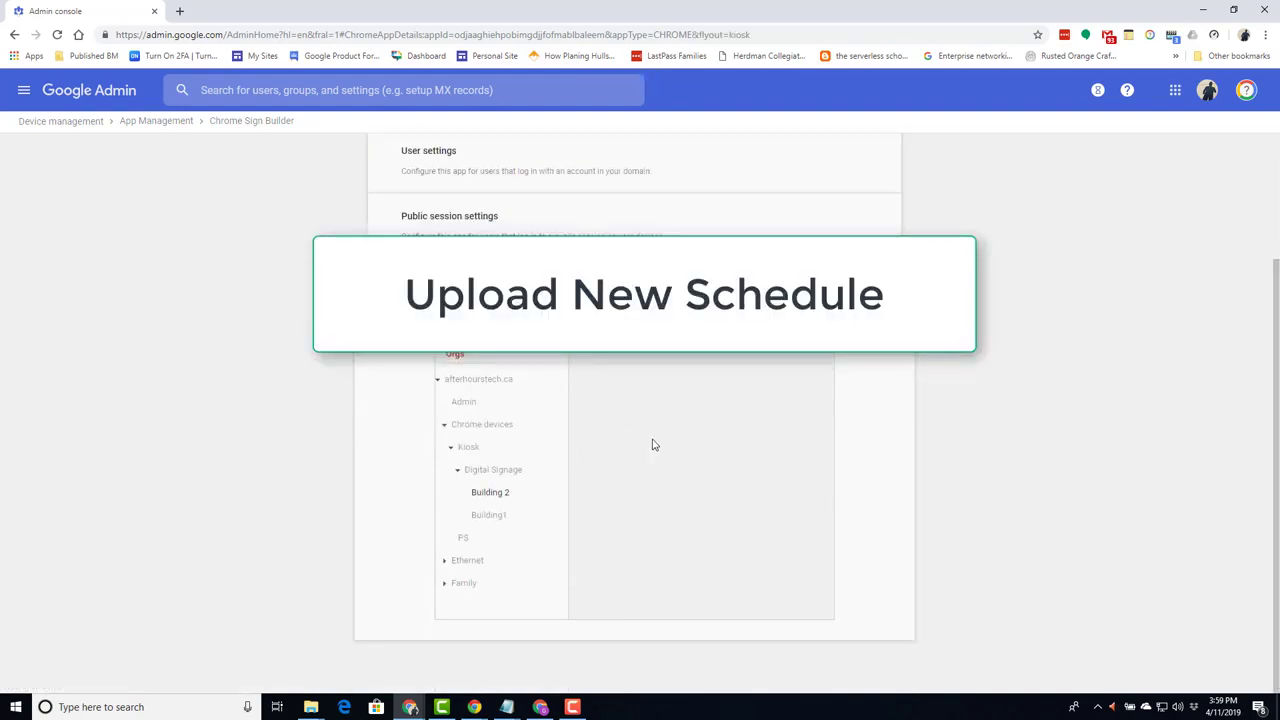
click(490, 492)
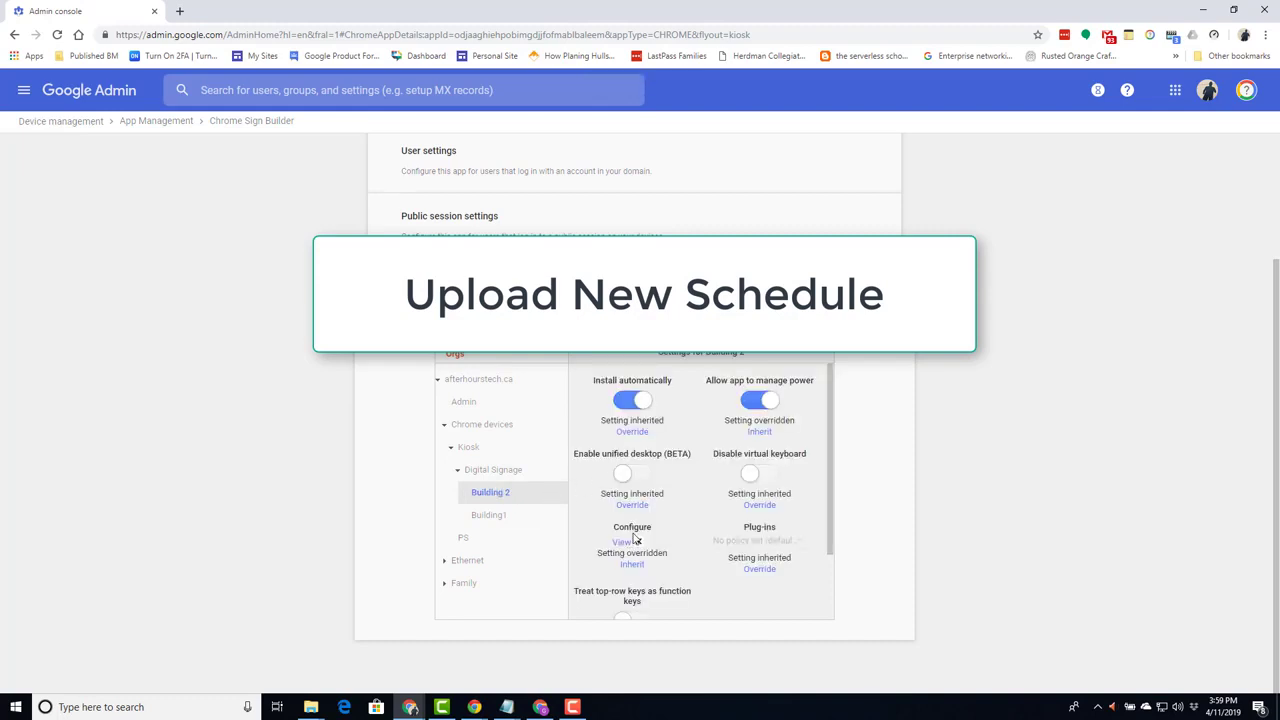
click(15, 35)
click(15, 36)
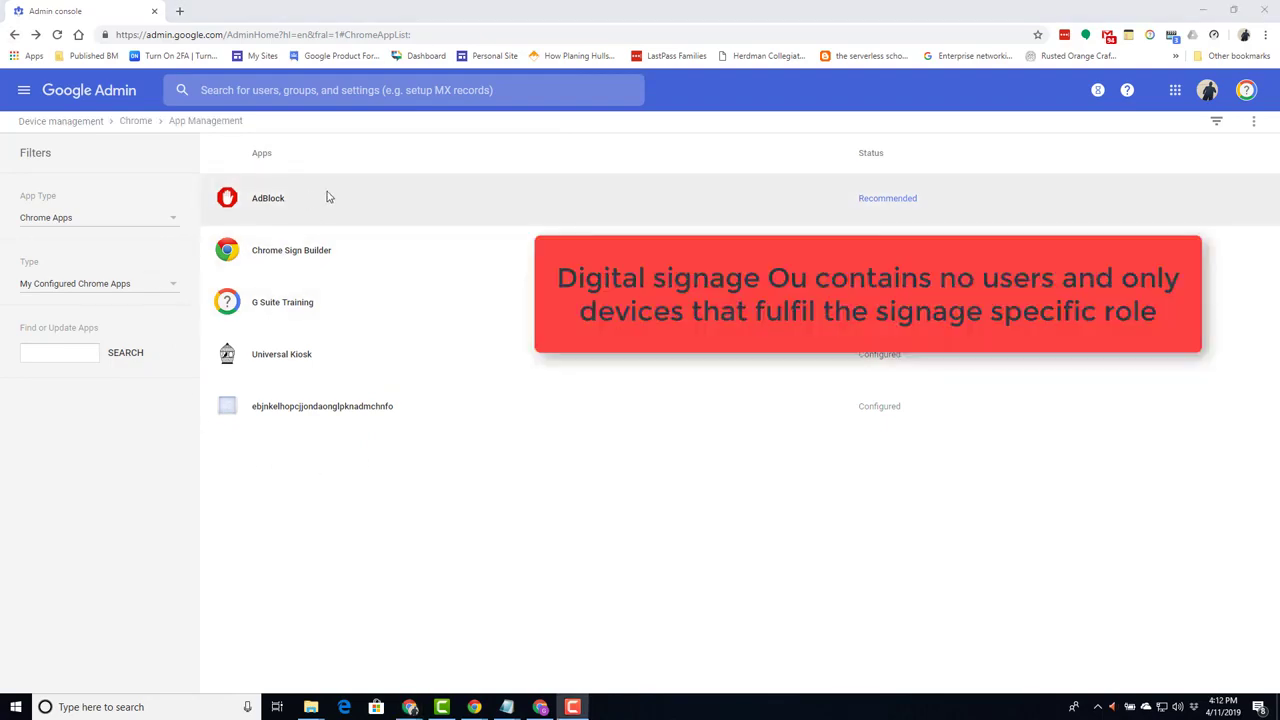
click(262, 199)
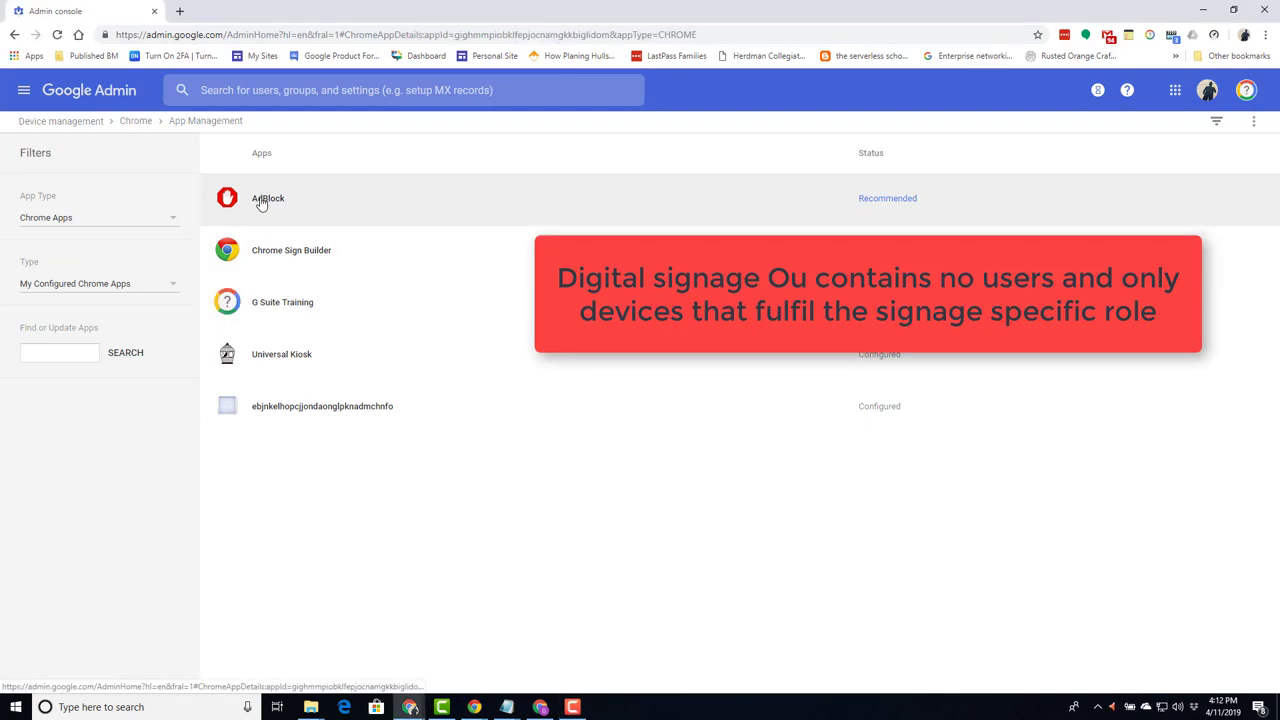
click(453, 330)
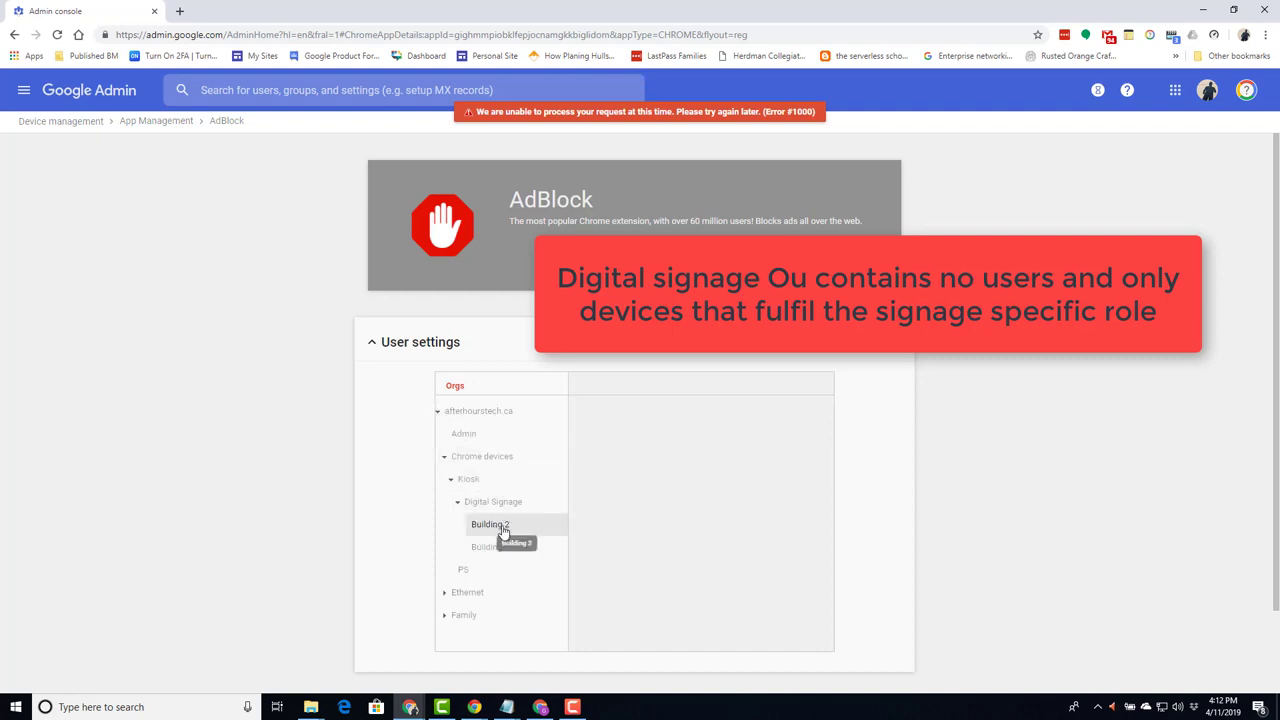
click(14, 34)
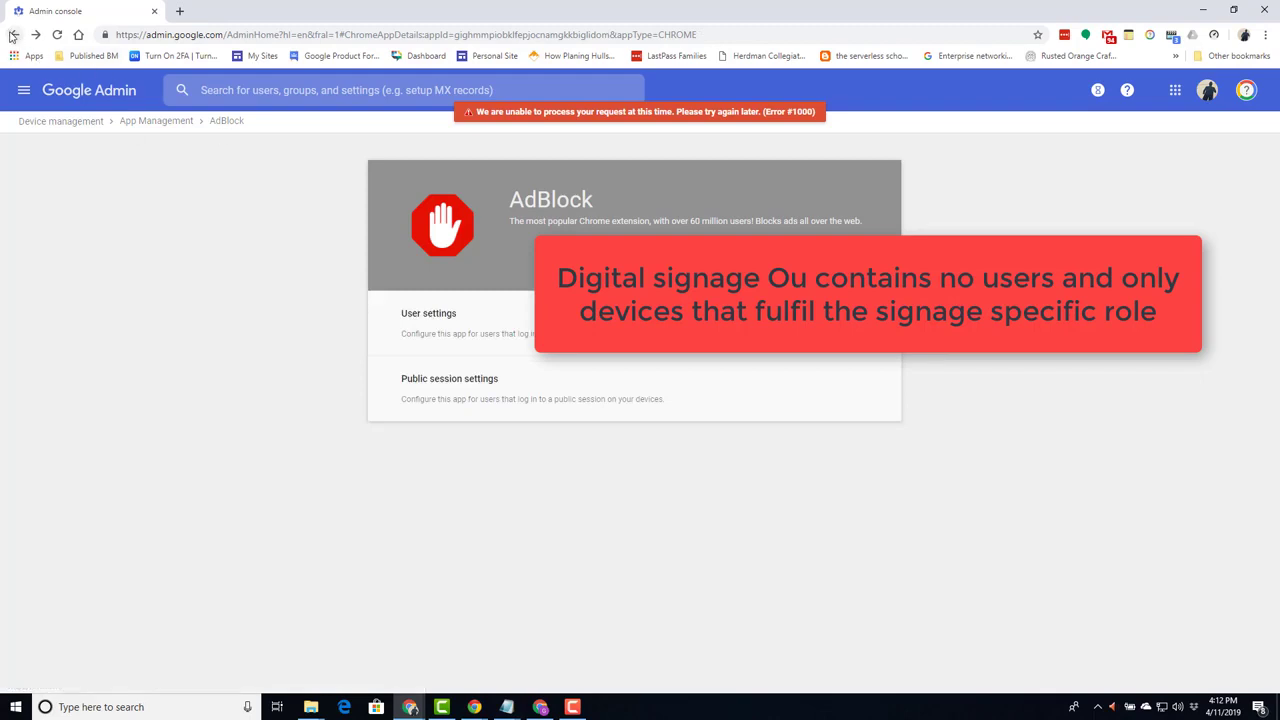
click(14, 34)
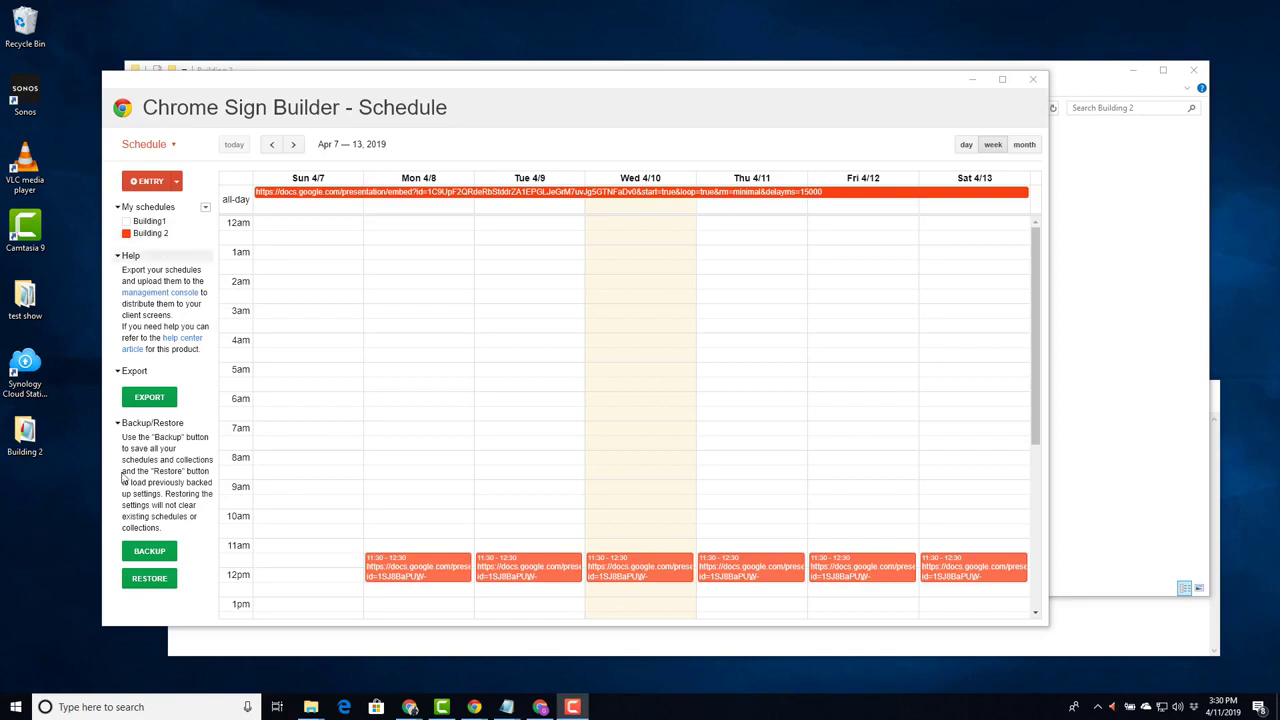
Save a backup of all schedules as 'All signage' in the Building 2 folder.
click(148, 552)
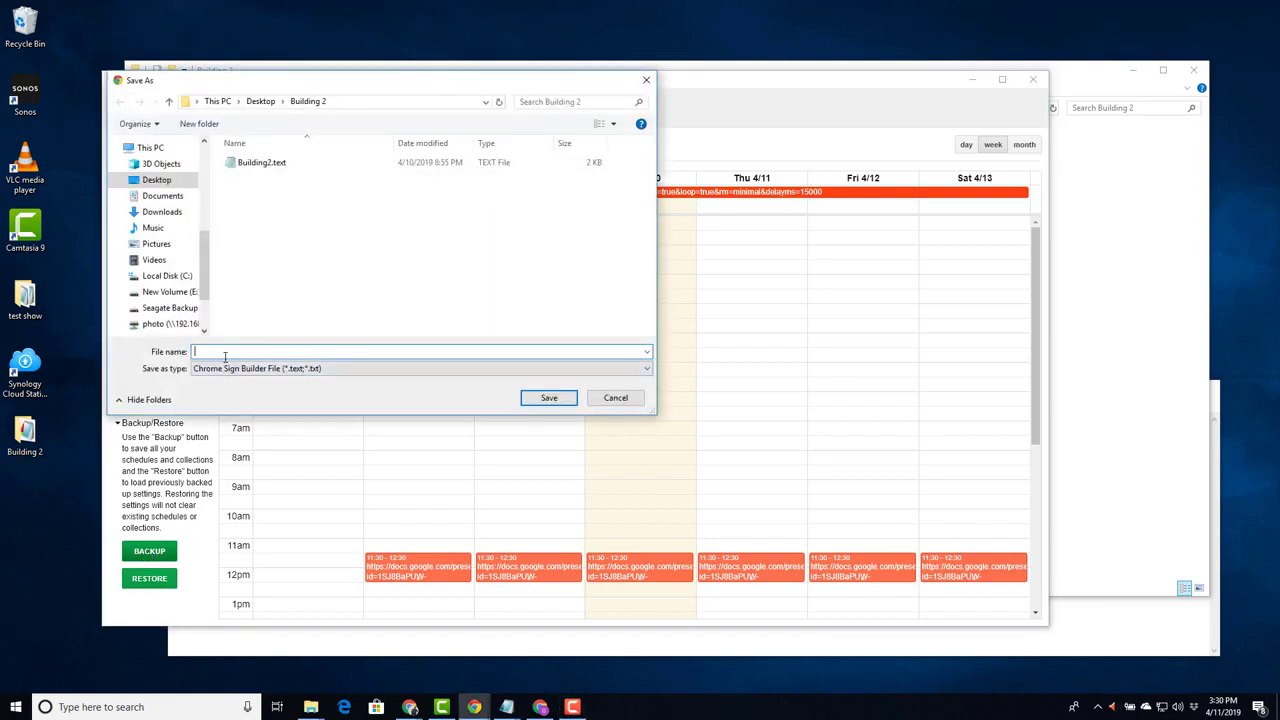
text(All signage)
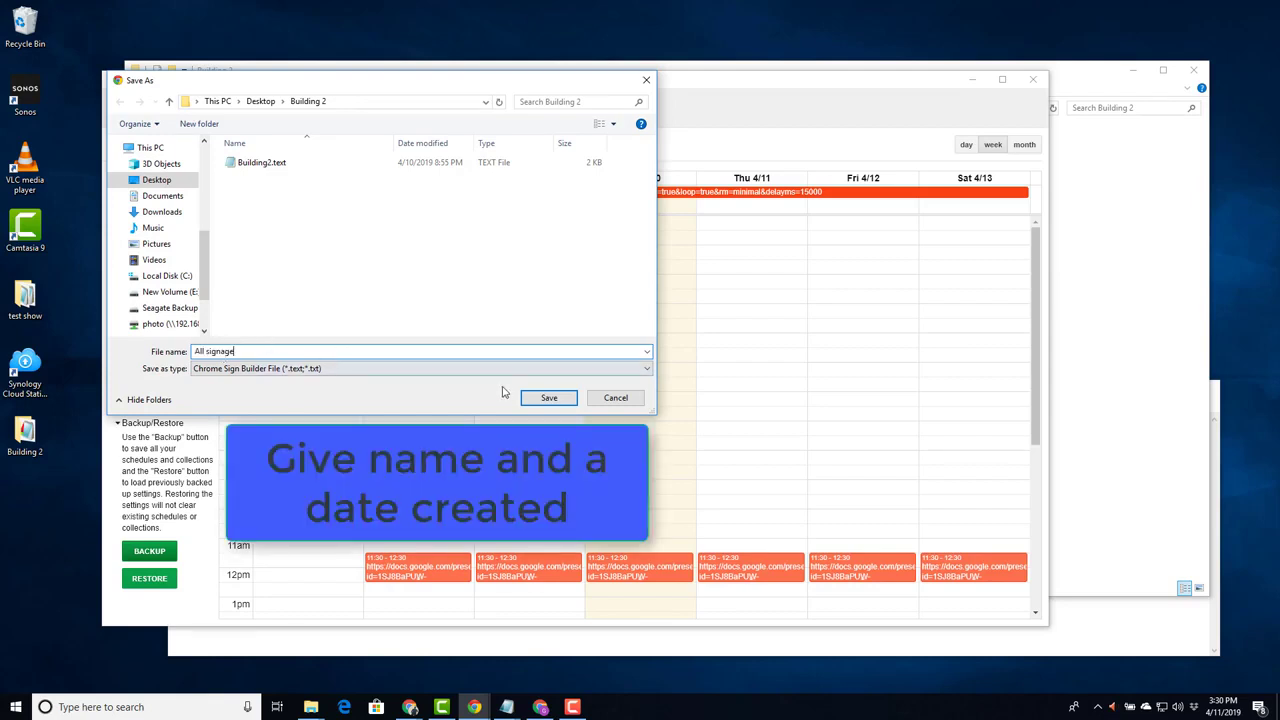
click(544, 400)
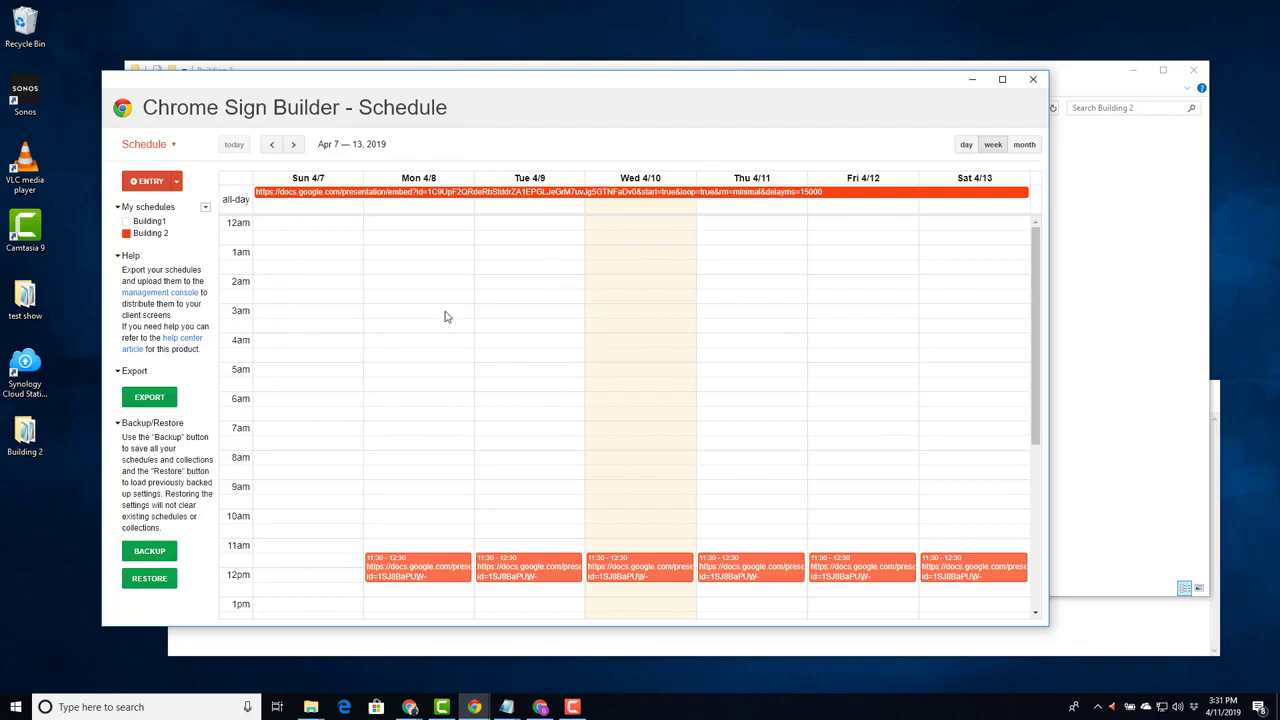
Delete the Building1 schedule.
click(204, 223)
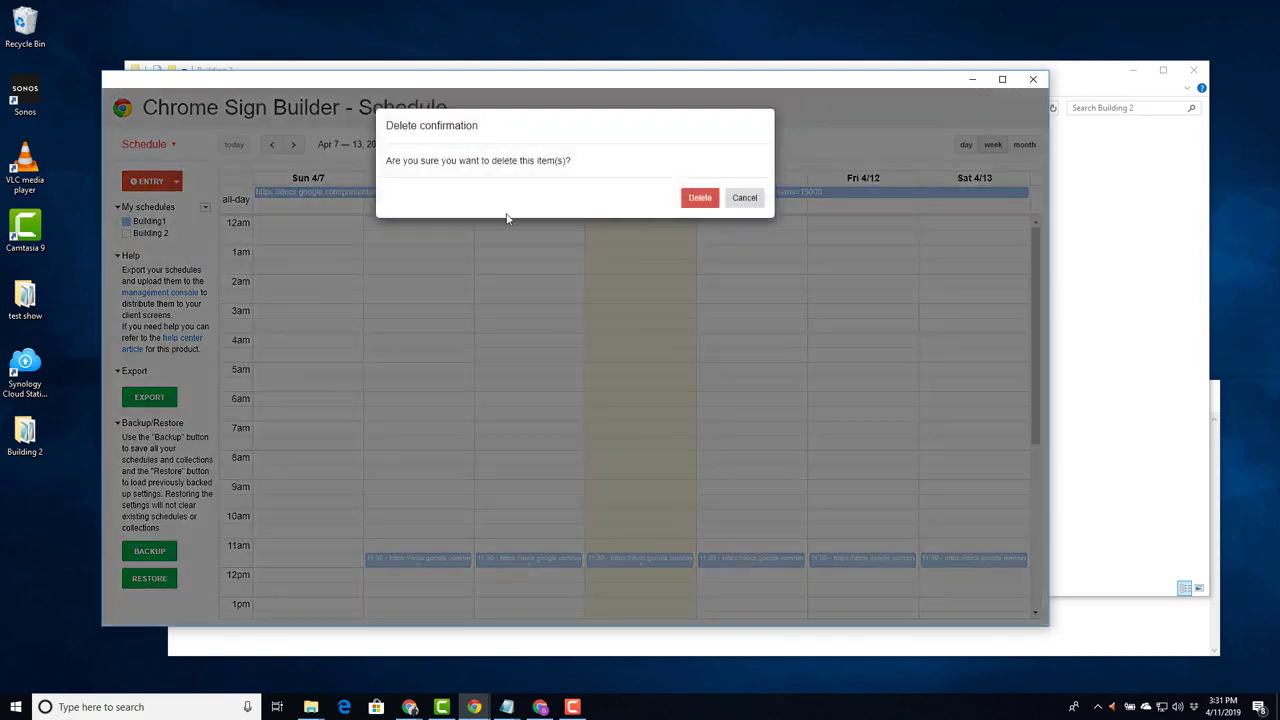
click(697, 197)
click(205, 221)
Reset Building 2 so only an empty New Schedule remains.
click(240, 229)
click(700, 198)
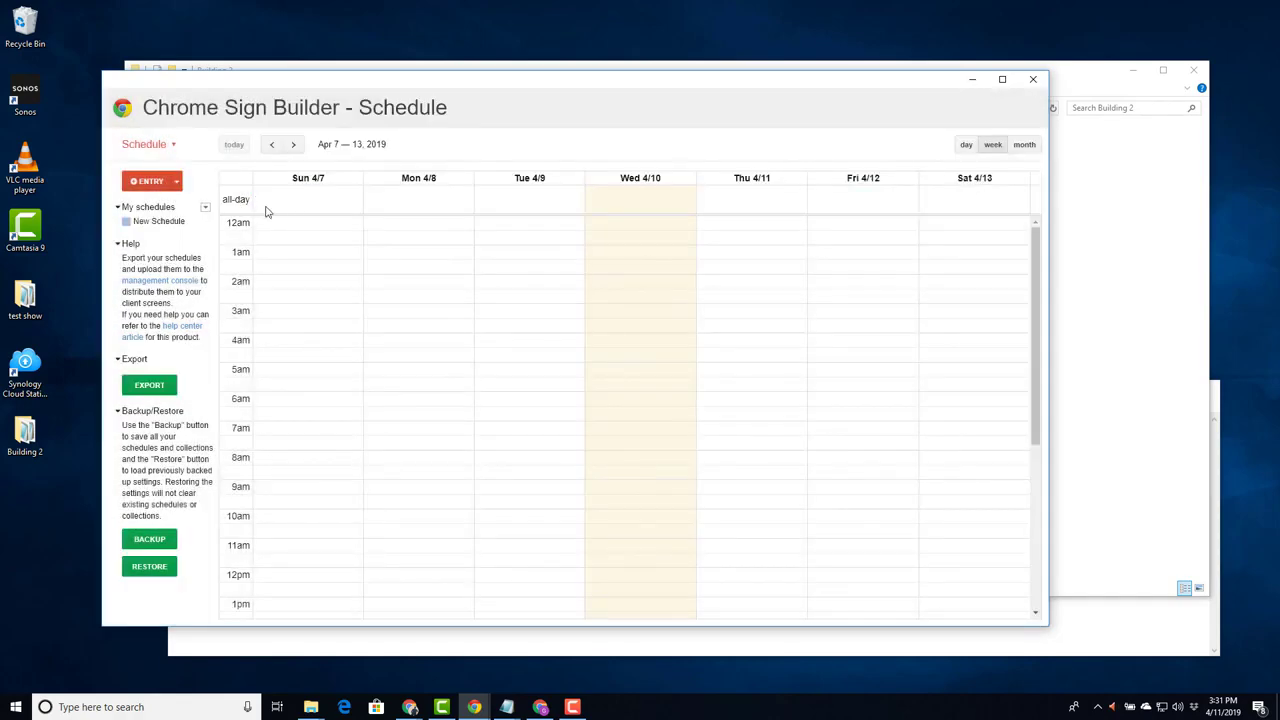
click(205, 222)
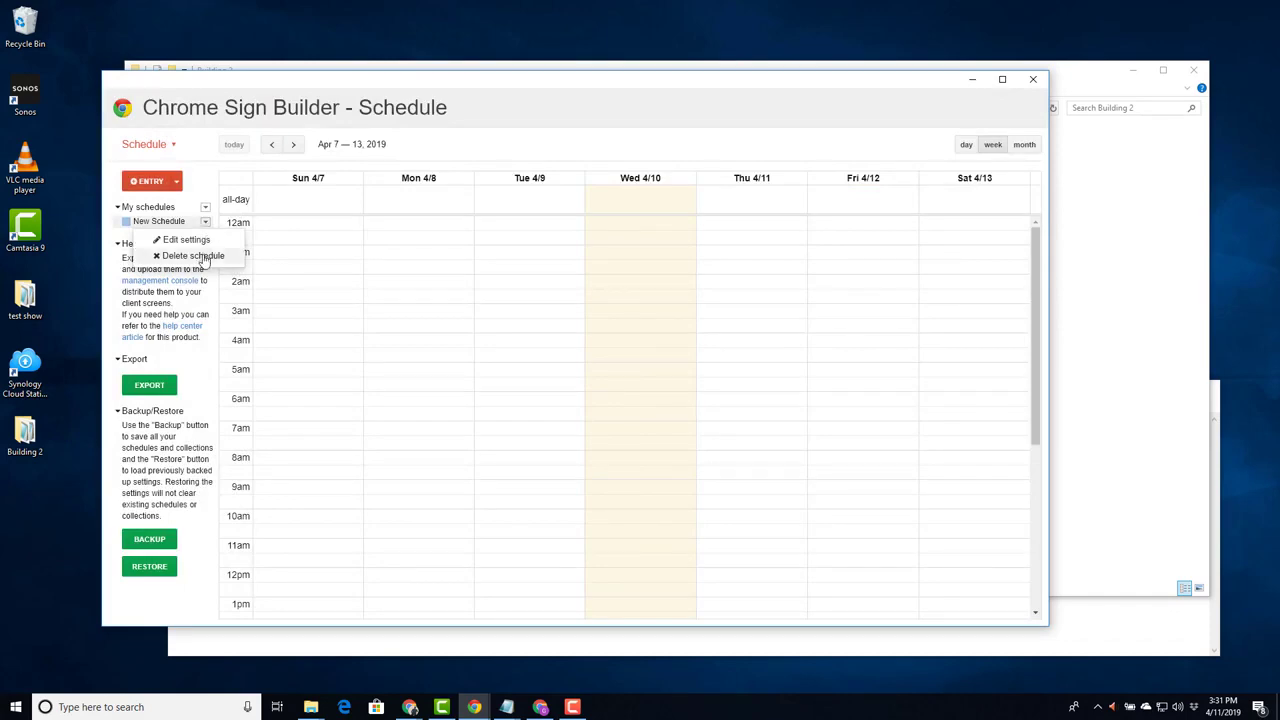
click(203, 256)
click(700, 197)
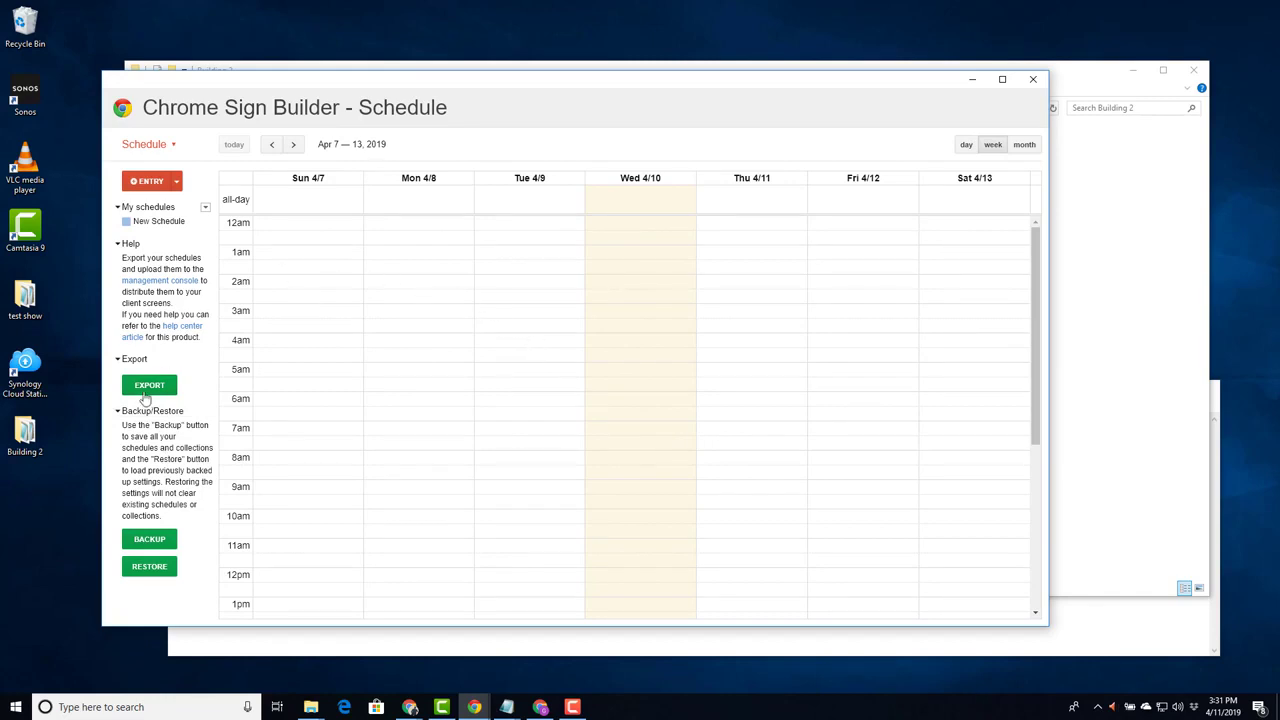
Restore the Building1 and Building 2 schedules from the All signage.text backup.
click(148, 568)
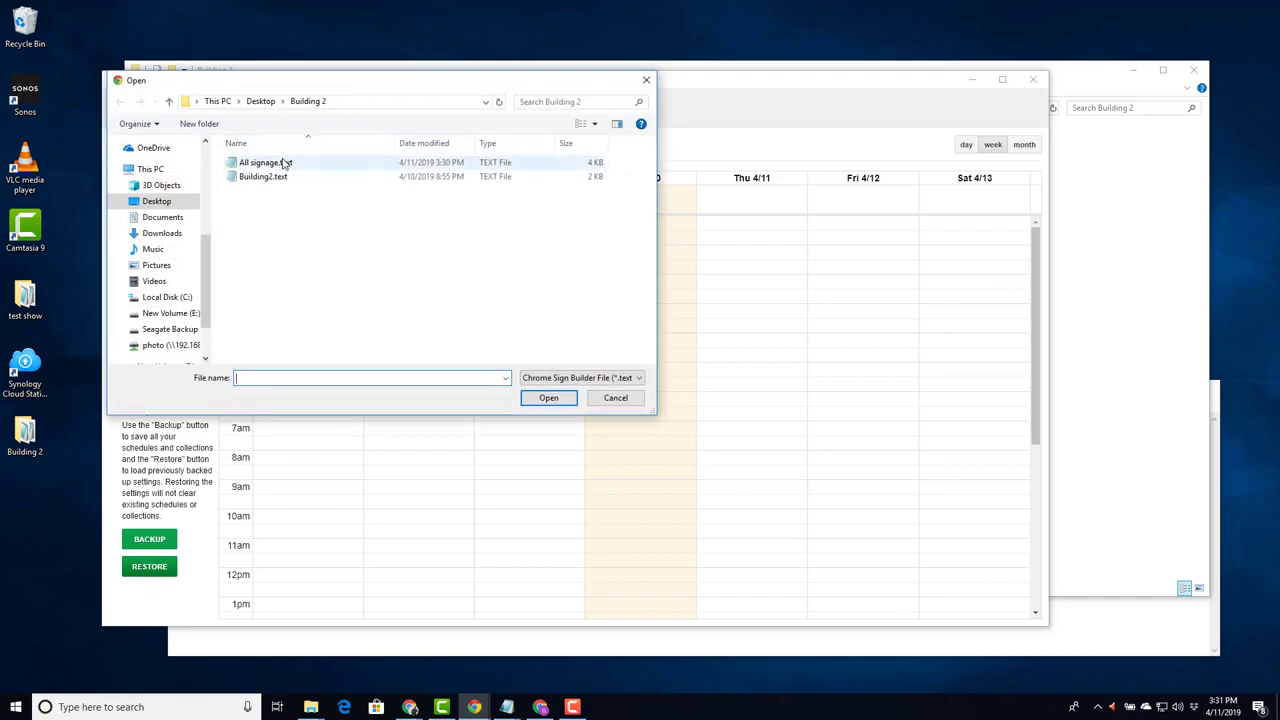
click(286, 164)
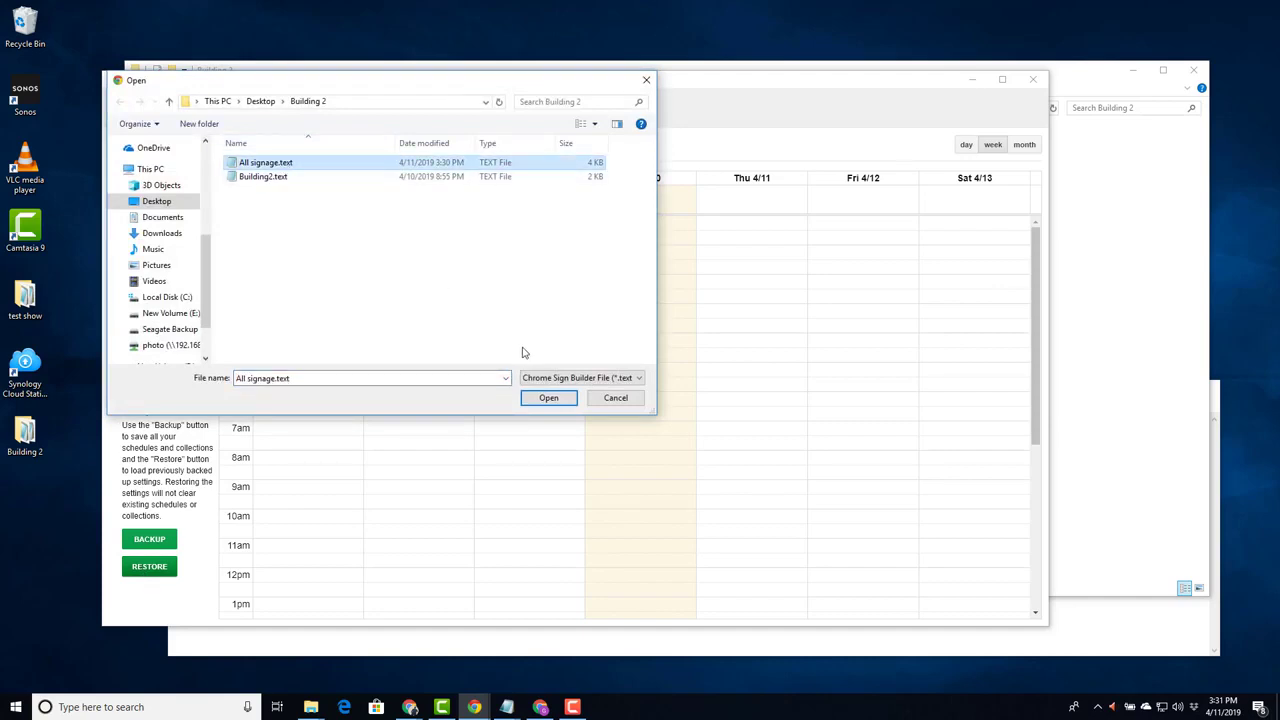
click(548, 398)
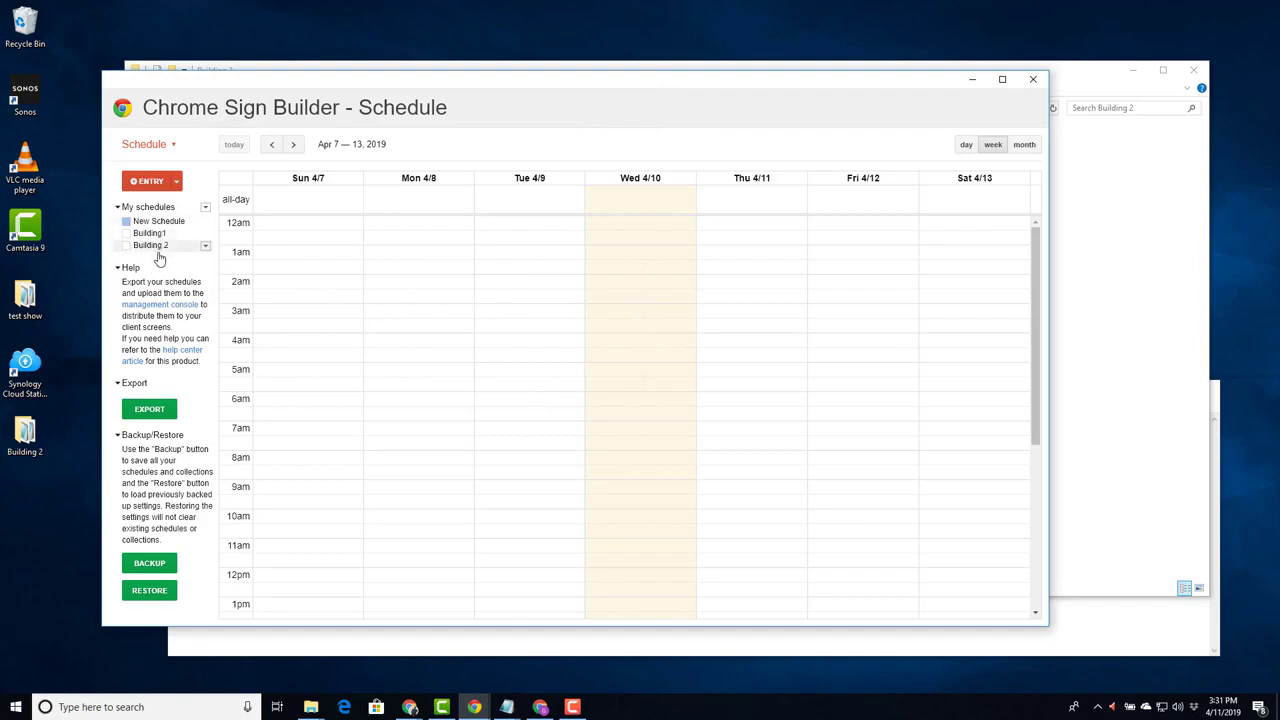
Delete the empty New Schedule and display Building 2's weekly events.
click(204, 222)
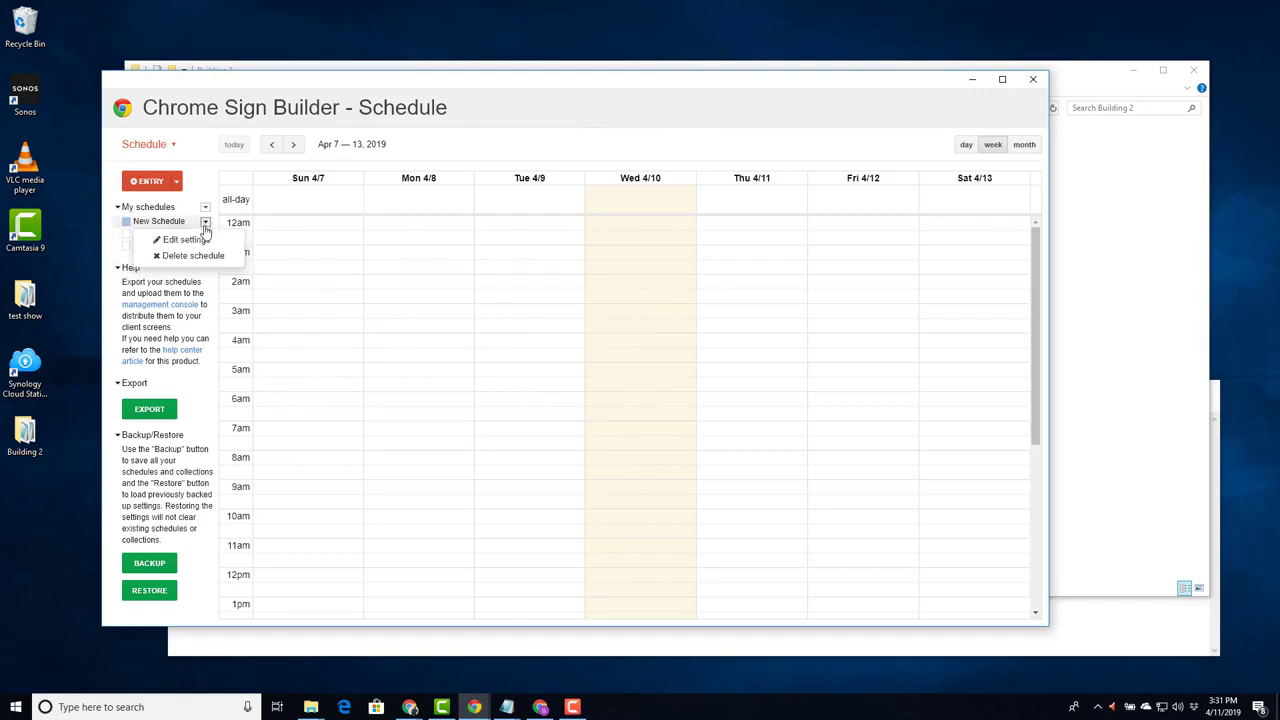
click(198, 258)
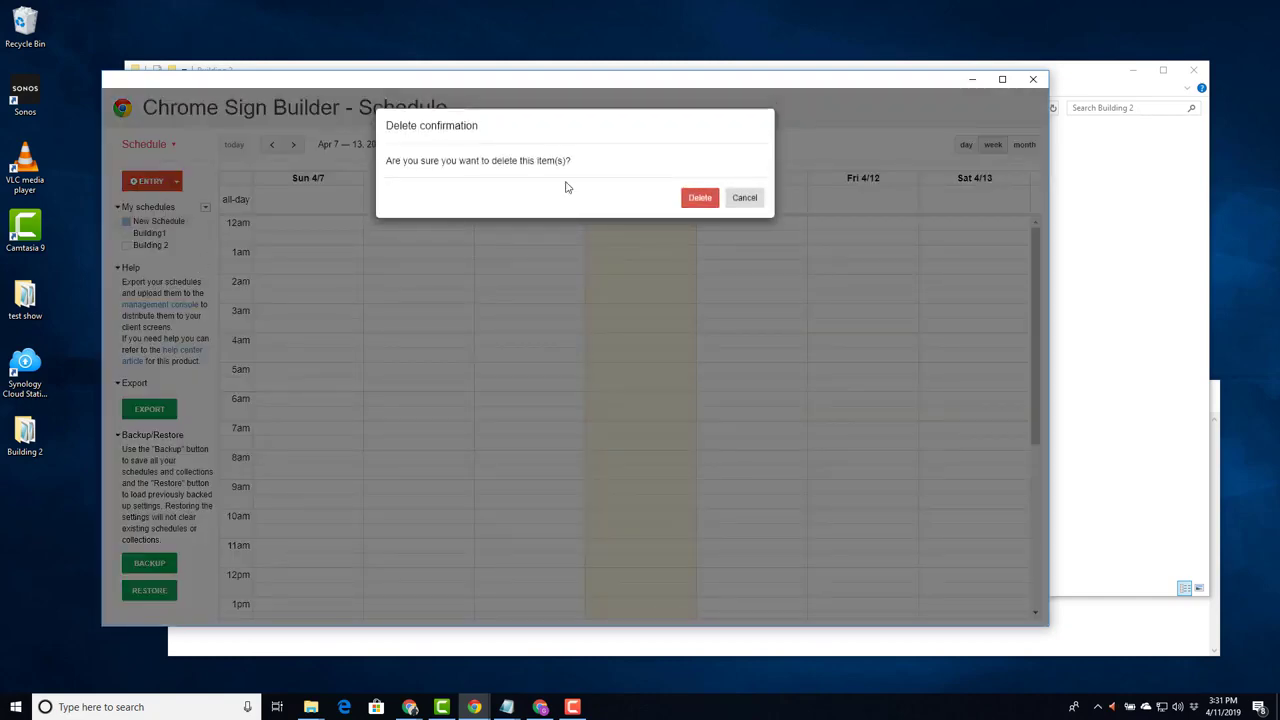
click(692, 201)
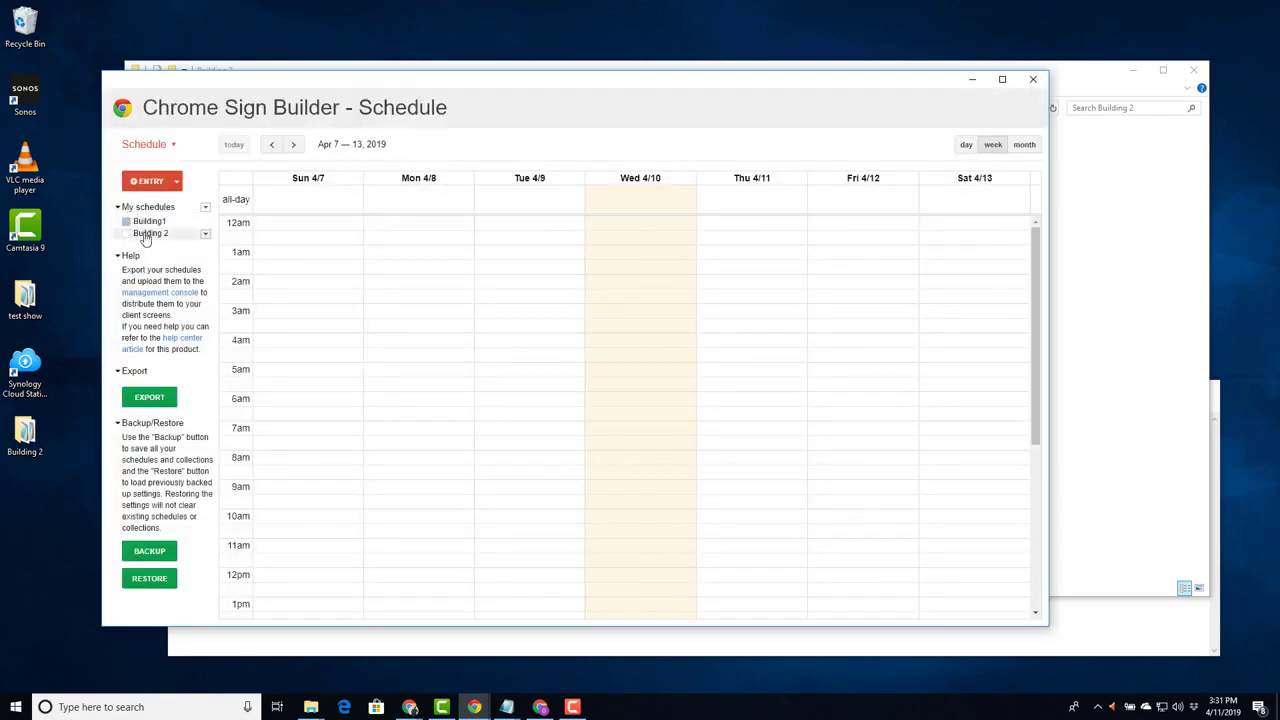
click(148, 232)
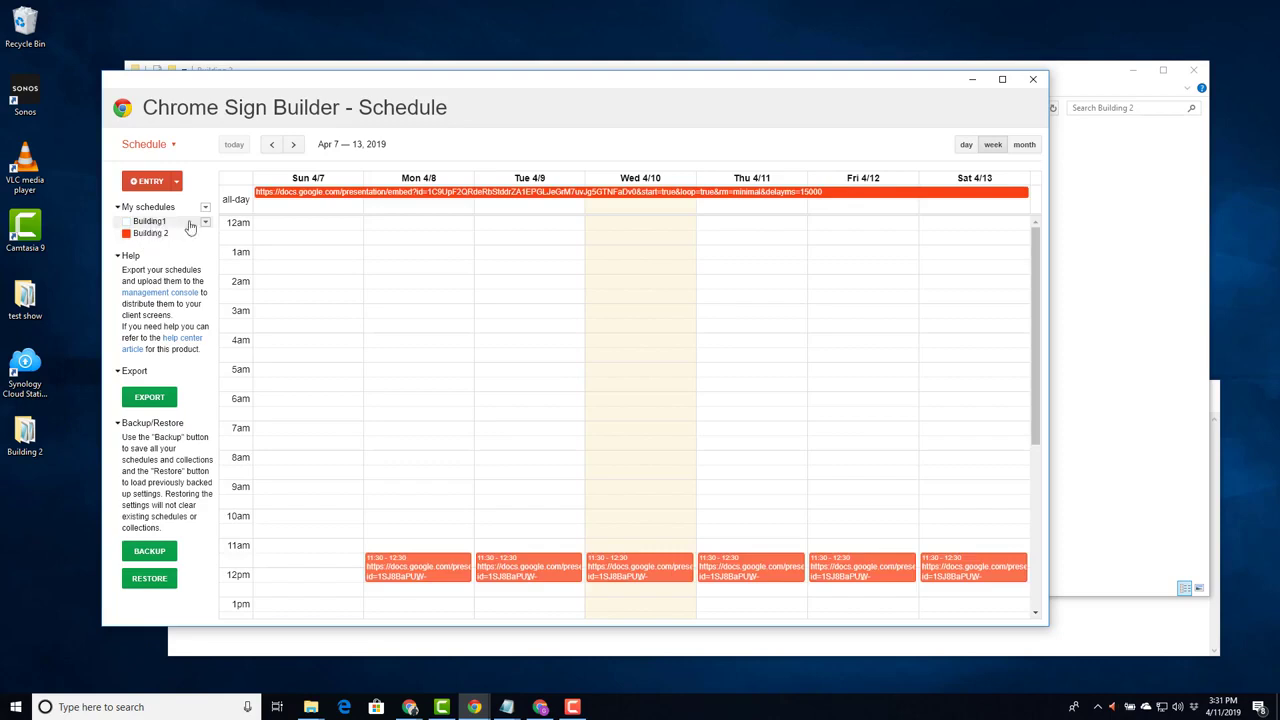